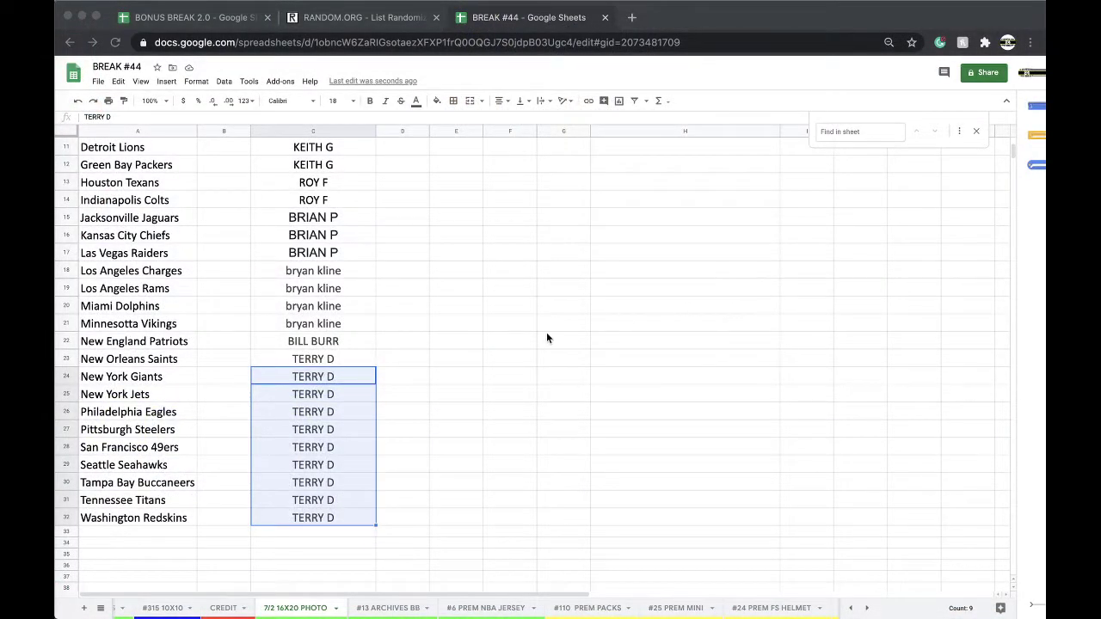
Check the team list on the 7/2 16X20 PHOTO sheet and copy all participant names in column C.
scroll(267, 338, up, 3)
scroll(356, 177, down, 1)
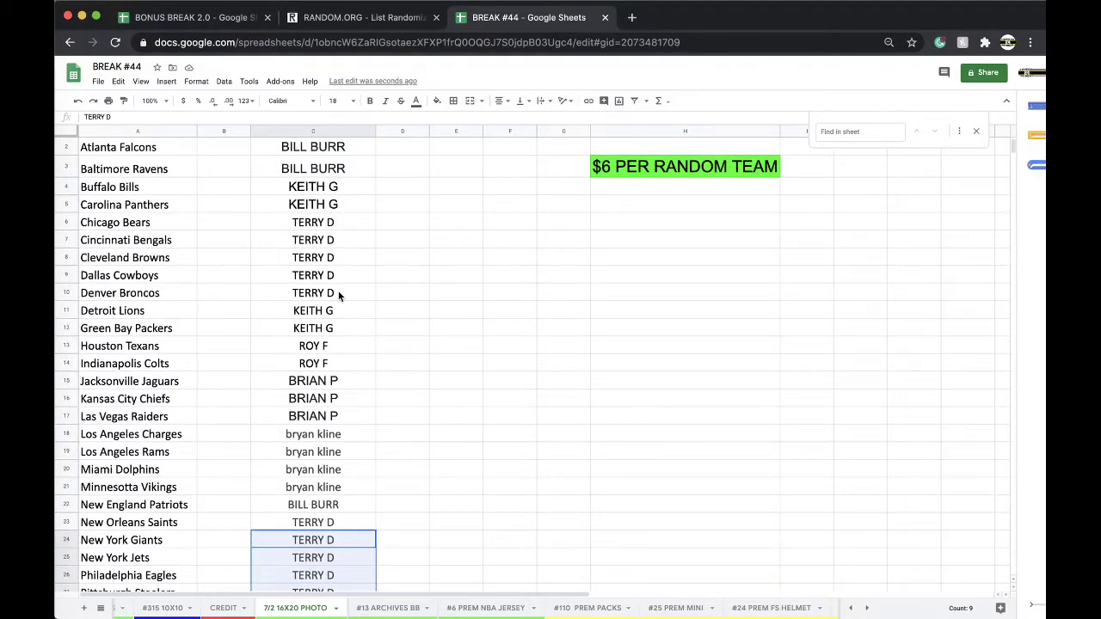
scroll(349, 275, down, 3)
scroll(360, 266, down, 1)
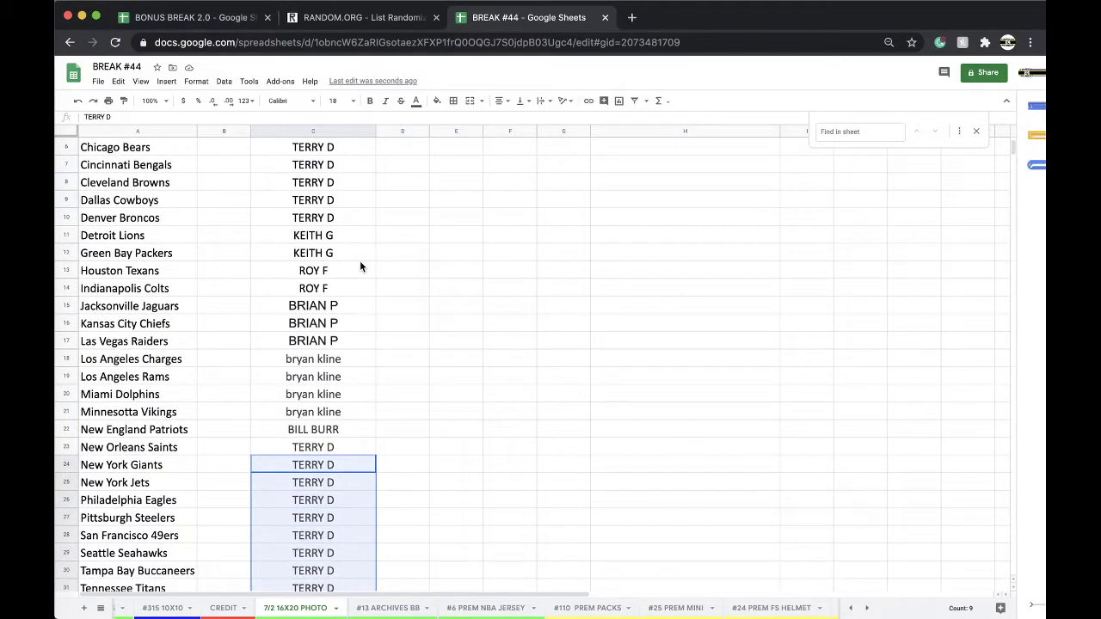
scroll(348, 280, down, 2)
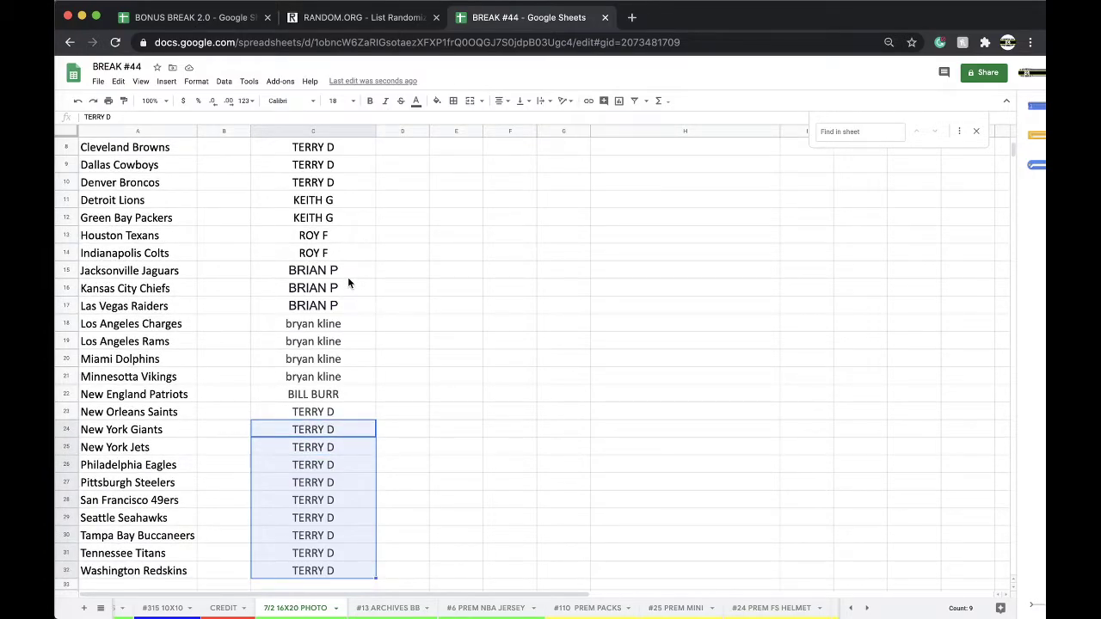
scroll(348, 281, up, 5)
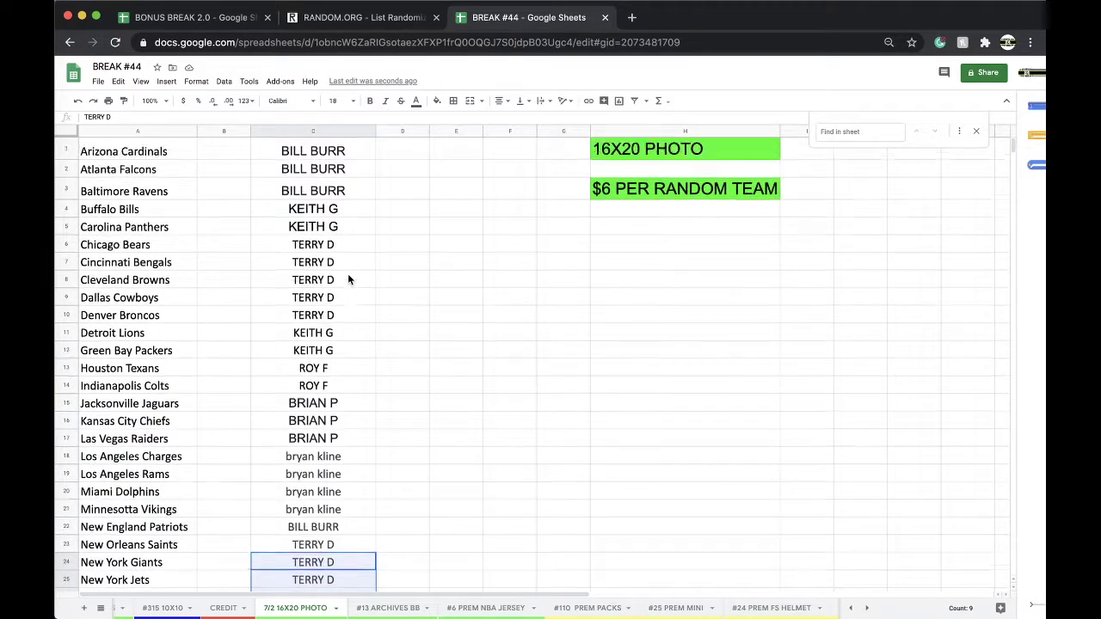
click(324, 127)
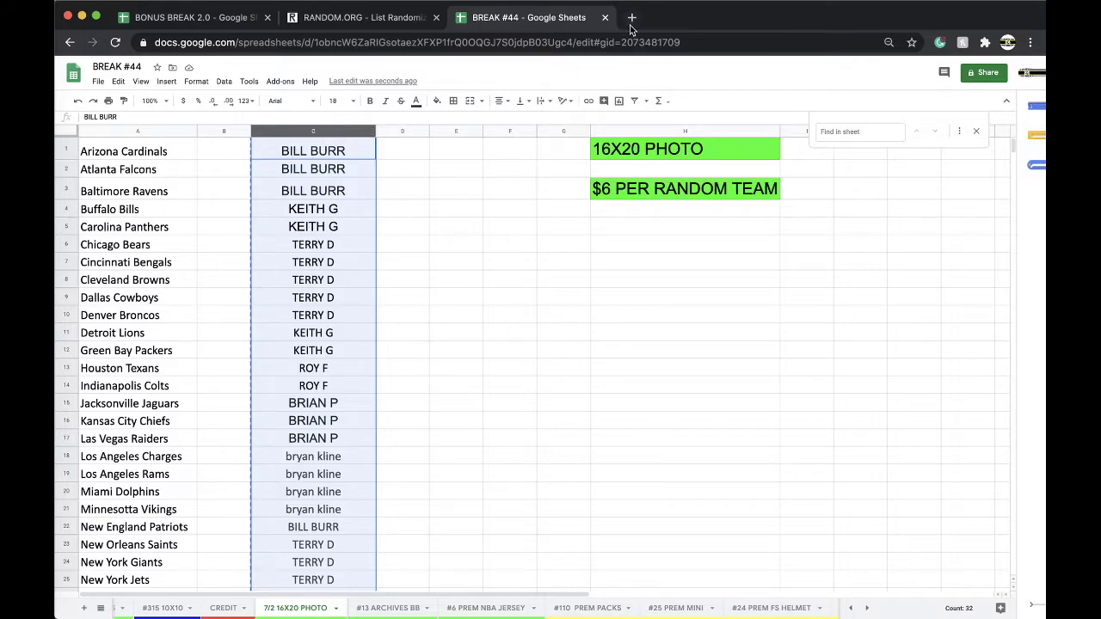
Switch to the RANDOM.ORG List Randomizer, enter the copied participant names as list items and randomize them.
click(370, 18)
click(371, 43)
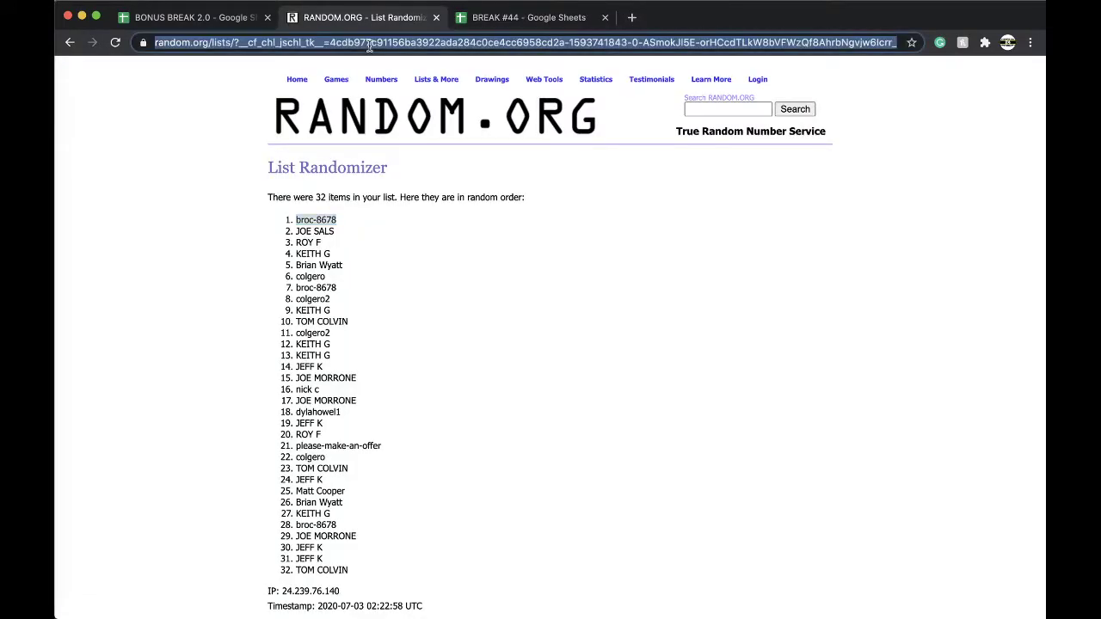
key(Return)
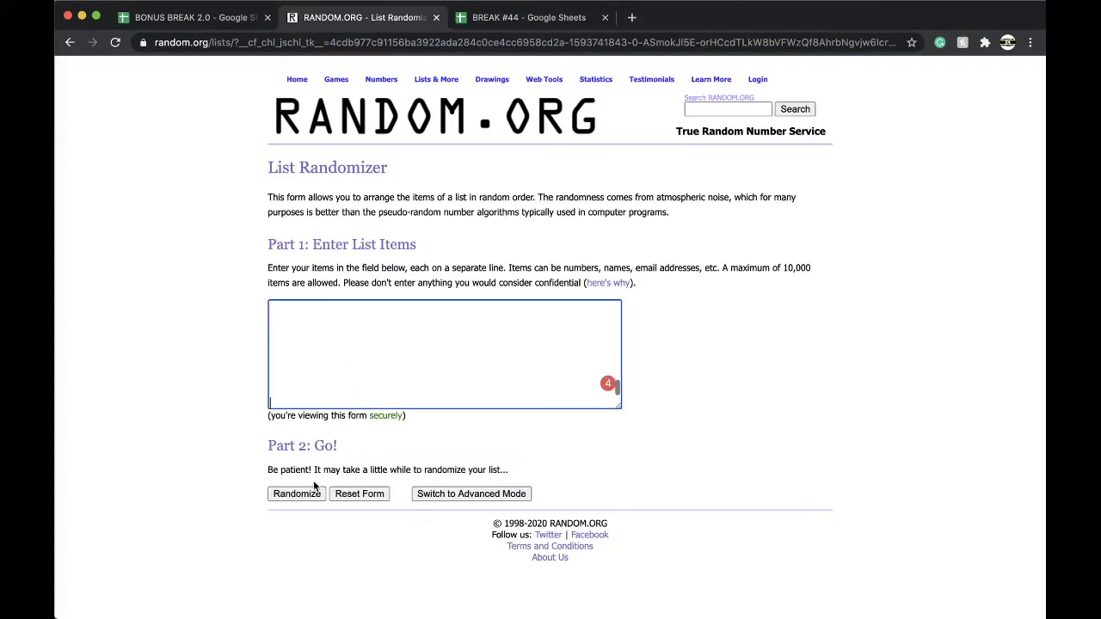
scroll(296, 516, down, 3)
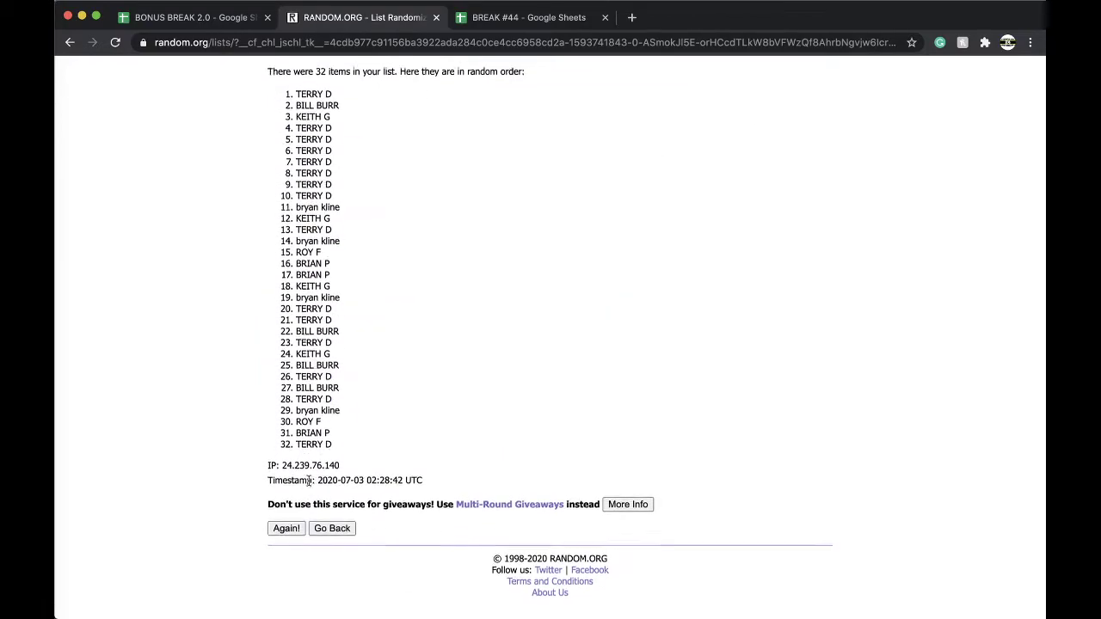
Randomize the participant list four more times.
click(288, 532)
scroll(288, 527, down, 3)
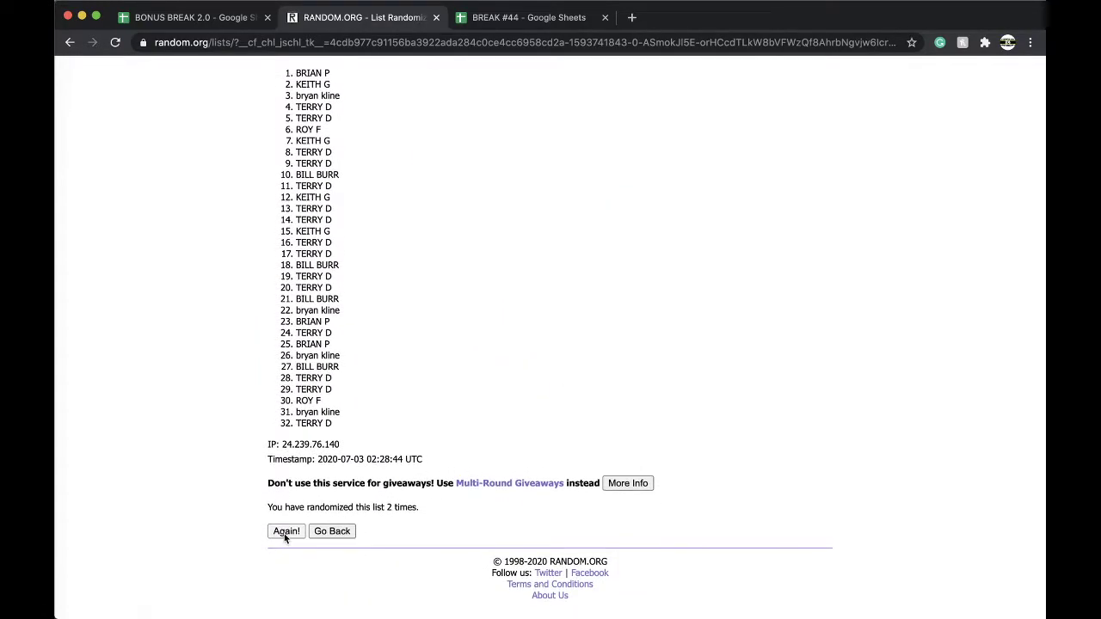
click(286, 530)
click(285, 534)
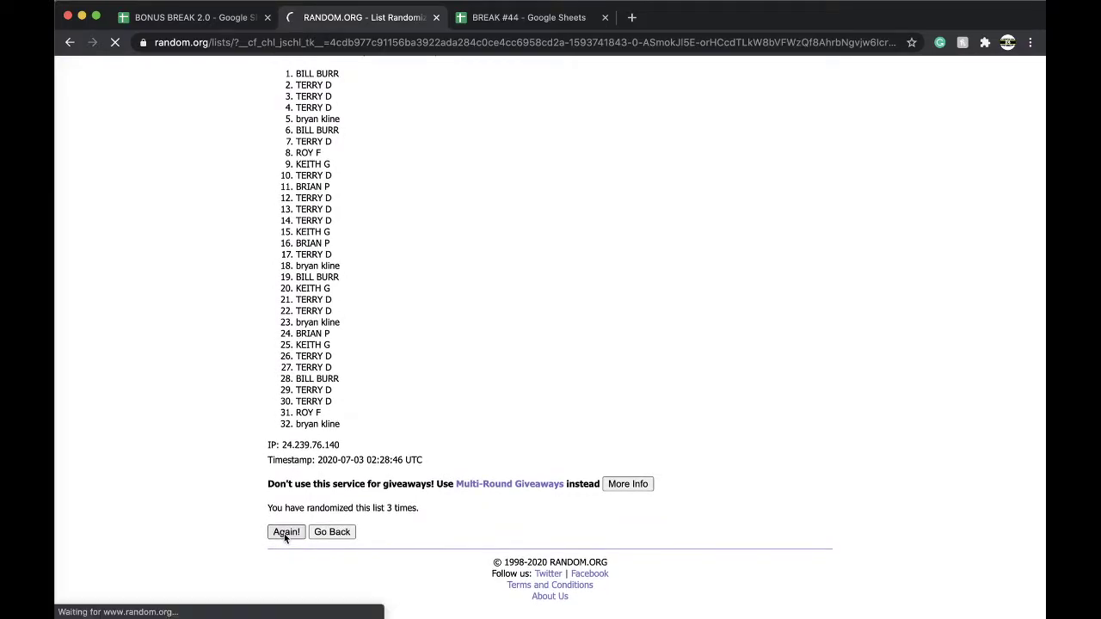
click(286, 533)
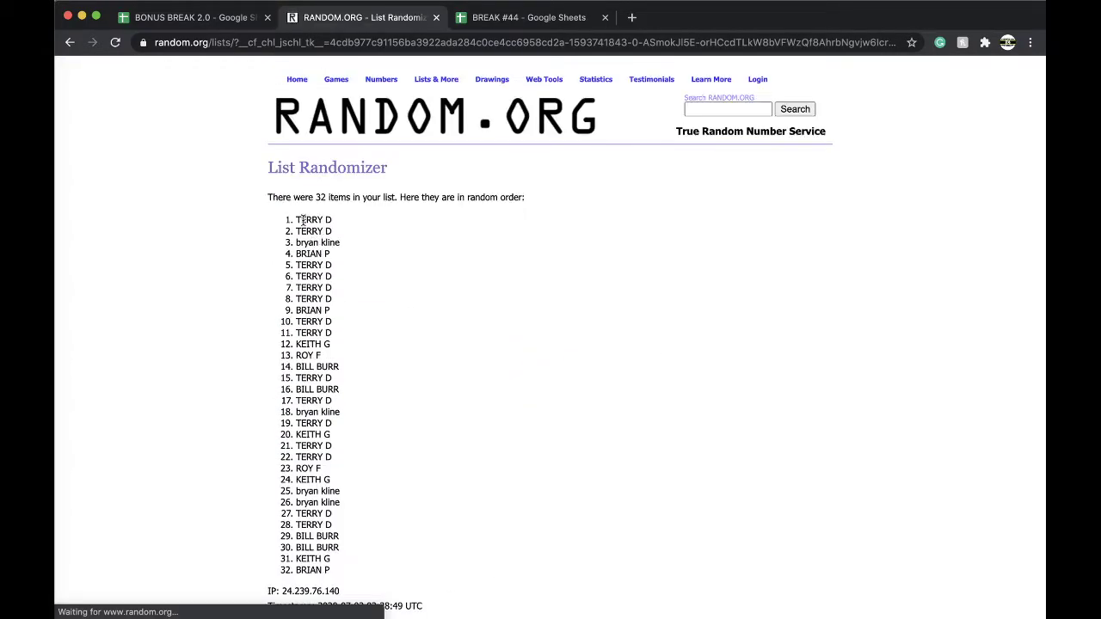
Copy the full randomized list and paste it into the BREAK #44 spreadsheet in column B, starting at B1.
drag(294, 217, 371, 428)
scroll(363, 341, down, 3)
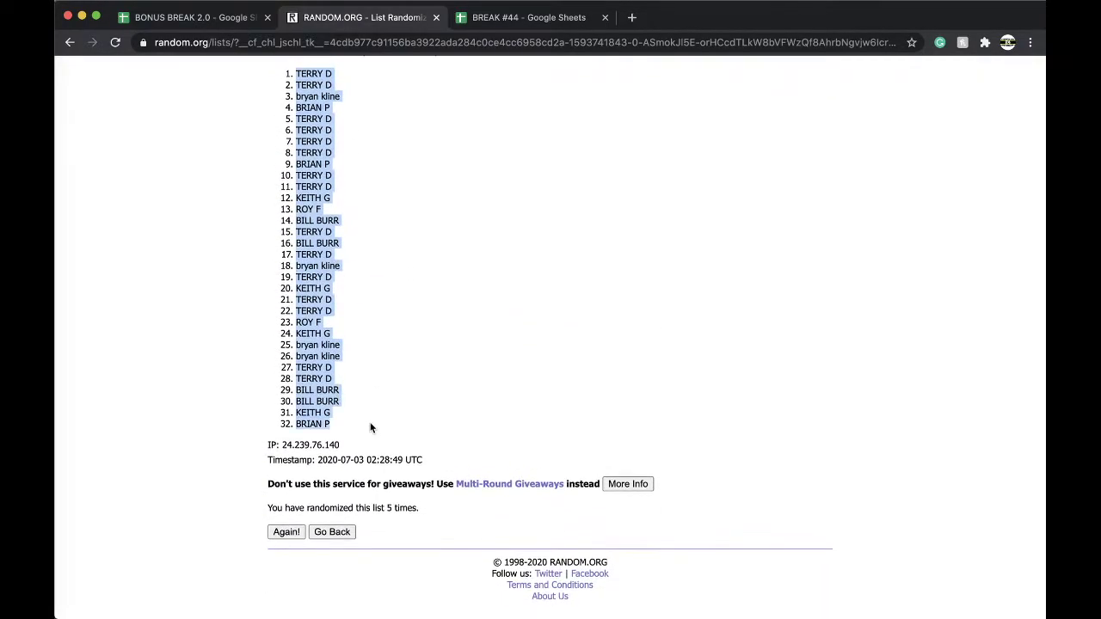
click(527, 17)
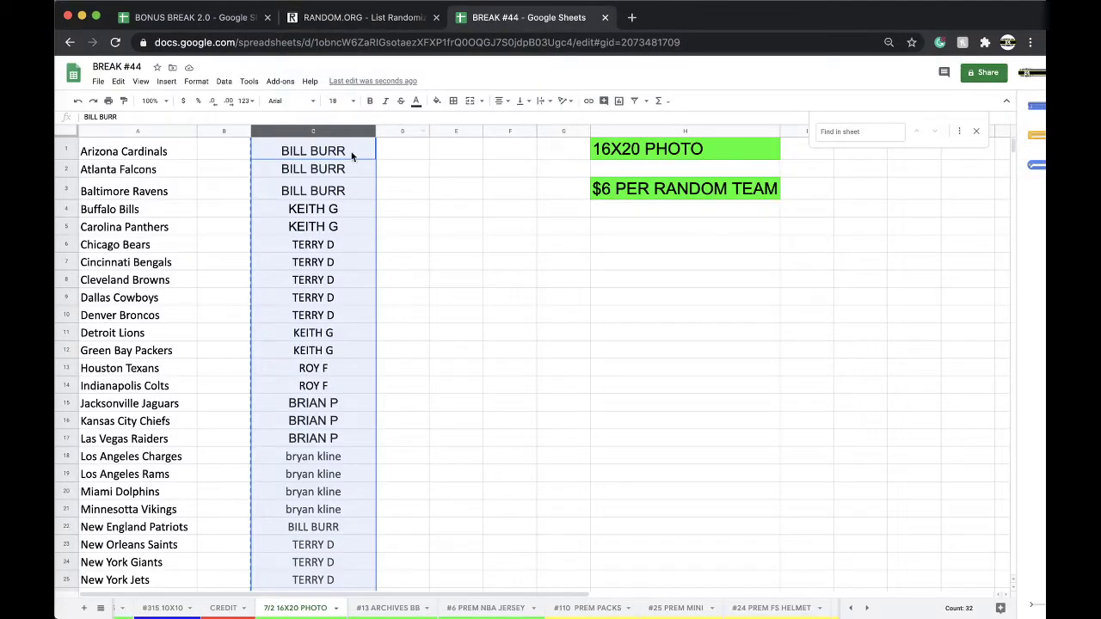
click(221, 151)
key(super+v)
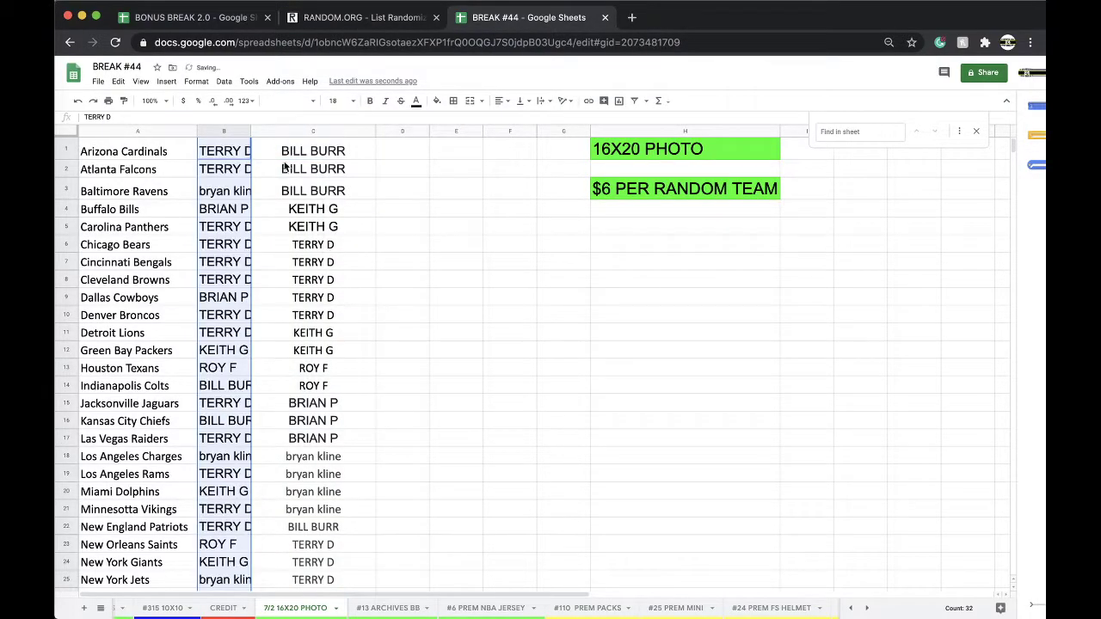
Widen column B to fit the names and sort the sheet by column B from A to Z.
drag(251, 127, 267, 127)
click(224, 81)
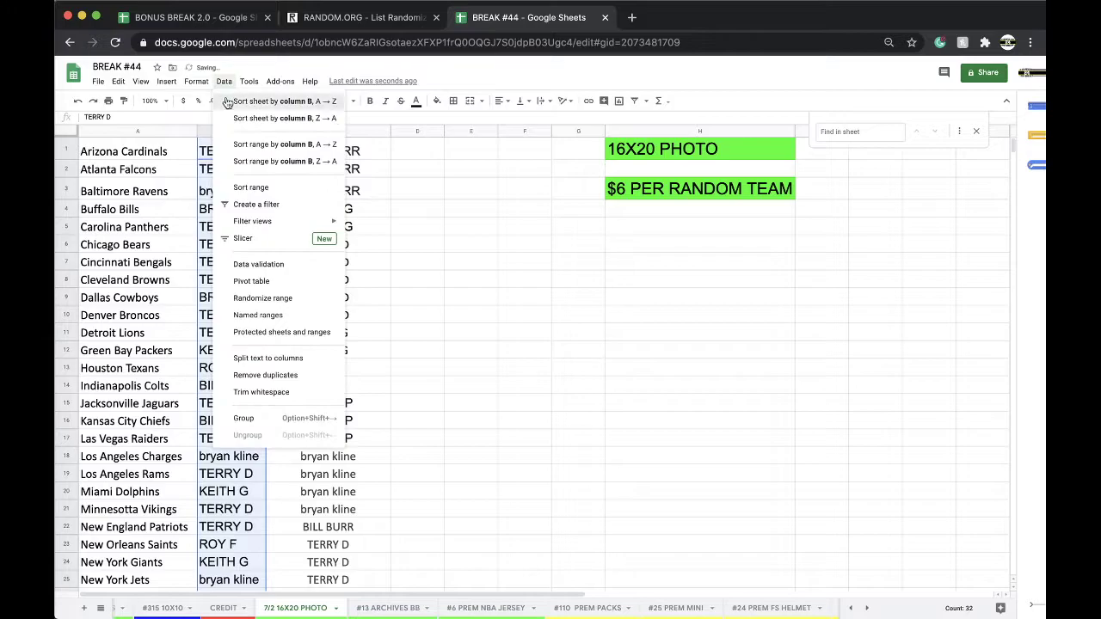
click(258, 97)
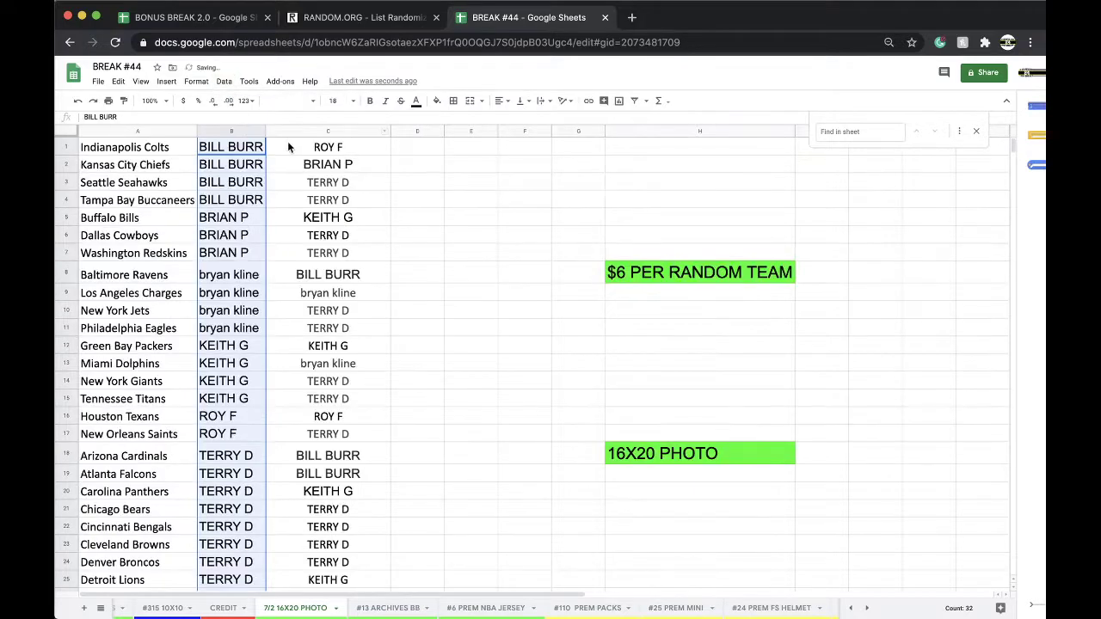
Review which teams each participant received in the sorted list, down to row 32.
click(244, 191)
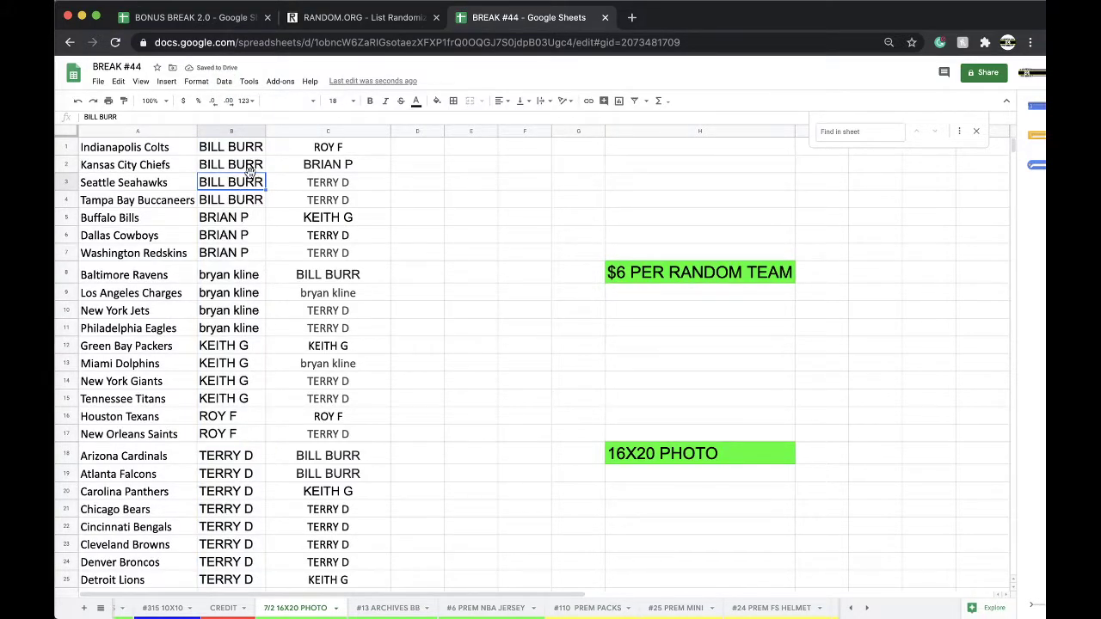
scroll(249, 171, down, 1)
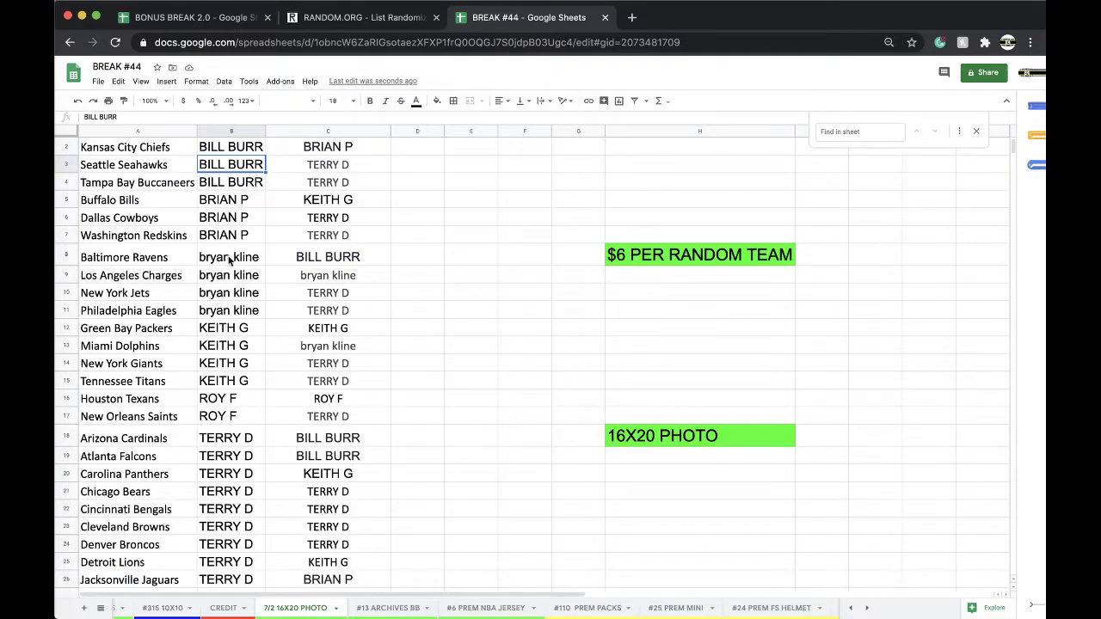
scroll(250, 250, down, 3)
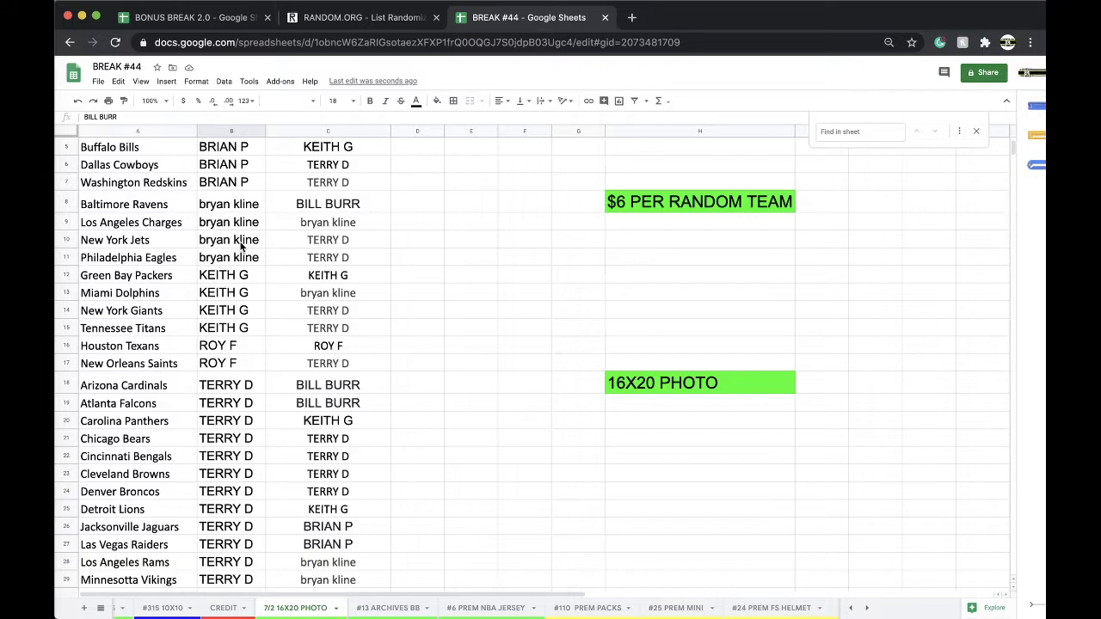
click(236, 292)
scroll(234, 290, down, 3)
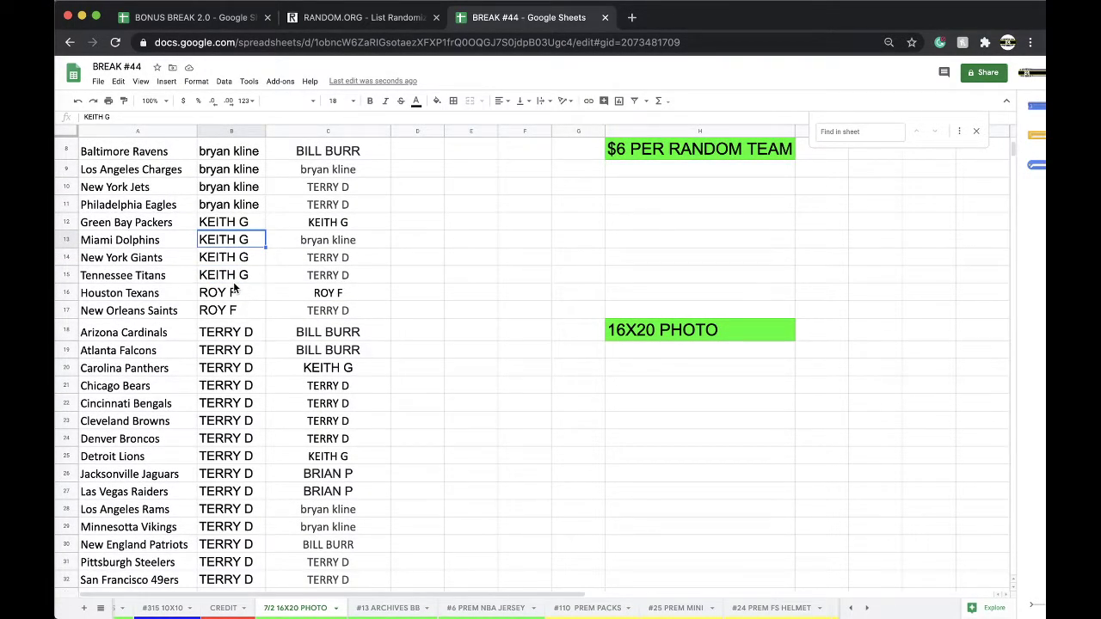
scroll(234, 291, down, 1)
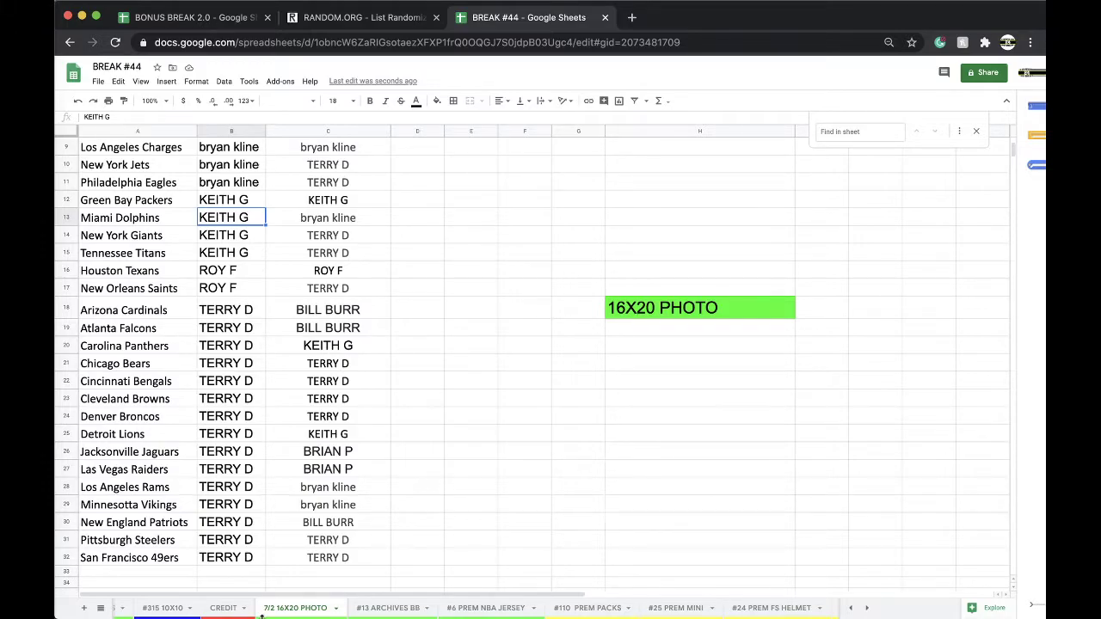
On the #110 PREM PACKS sheet, enter the participant's name in column C for Pittsburgh Steelers through Tennessee Titans (C27:C31).
click(592, 608)
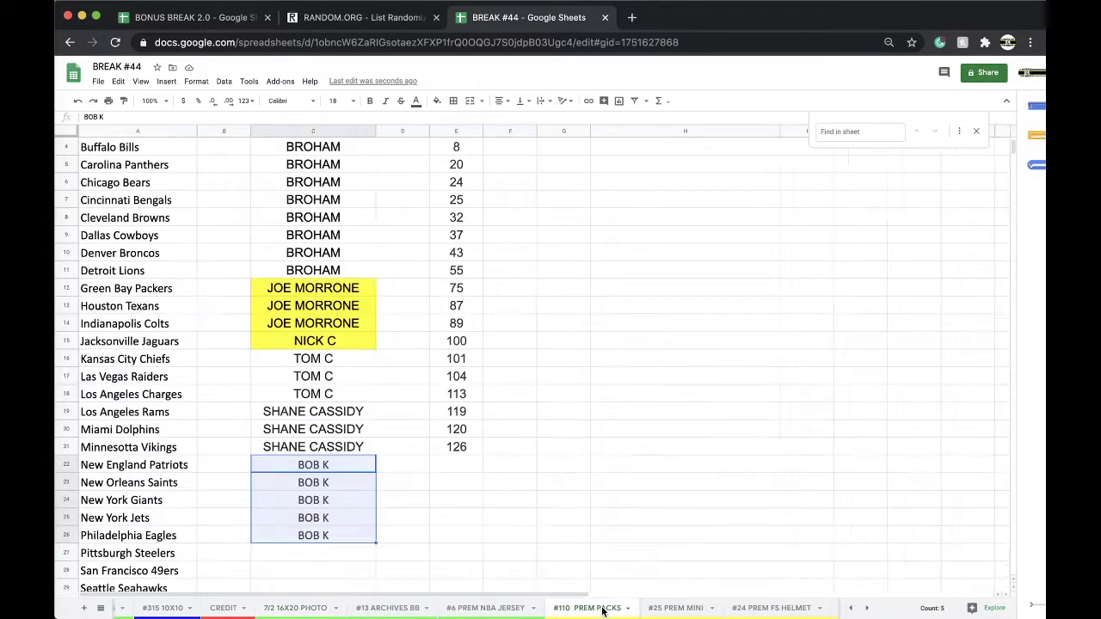
scroll(327, 460, down, 3)
click(313, 446)
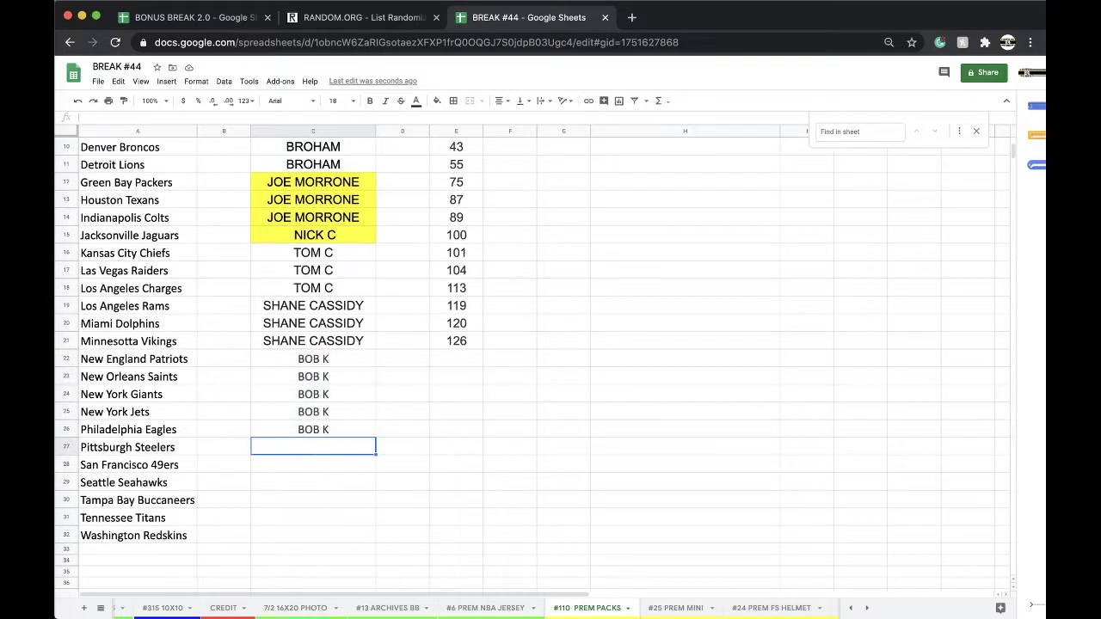
text(KEITH G)
click(330, 481)
click(313, 449)
key(ctrl+c)
drag(313, 464, 308, 516)
key(ctrl+v)
Fill the newly entered name cells C27:C31 with yellow.
drag(313, 447, 313, 518)
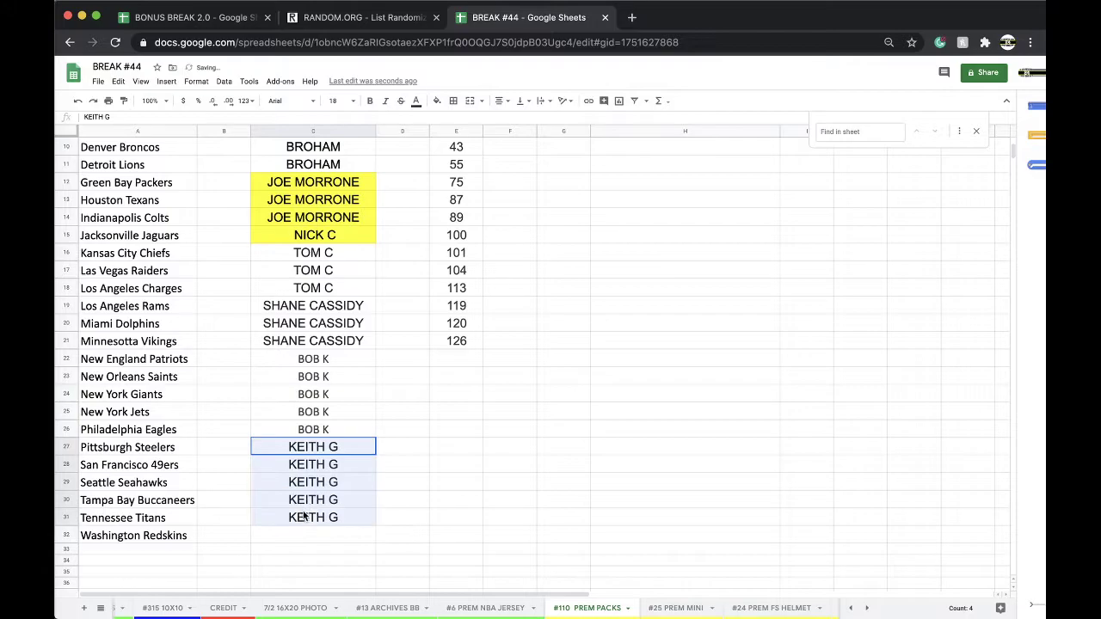
click(437, 100)
click(471, 153)
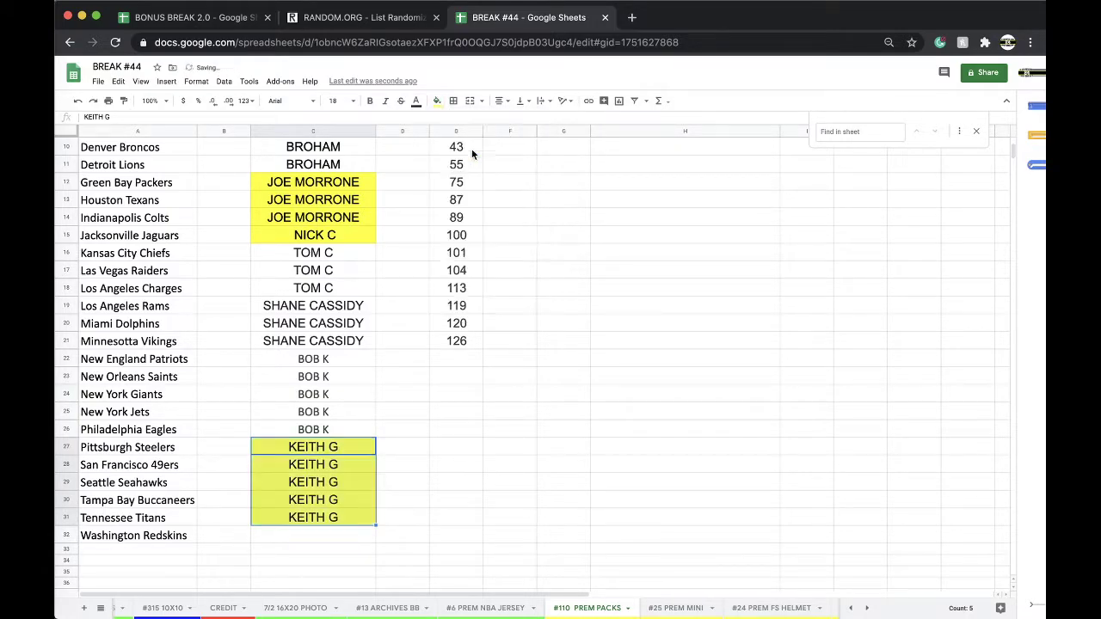
Look through the 7/2 16X20 PHOTO, #24 PREM FS HELMET, #25 PREM MINI, #110 PREM PACKS and #315 10X10 sheets.
click(295, 608)
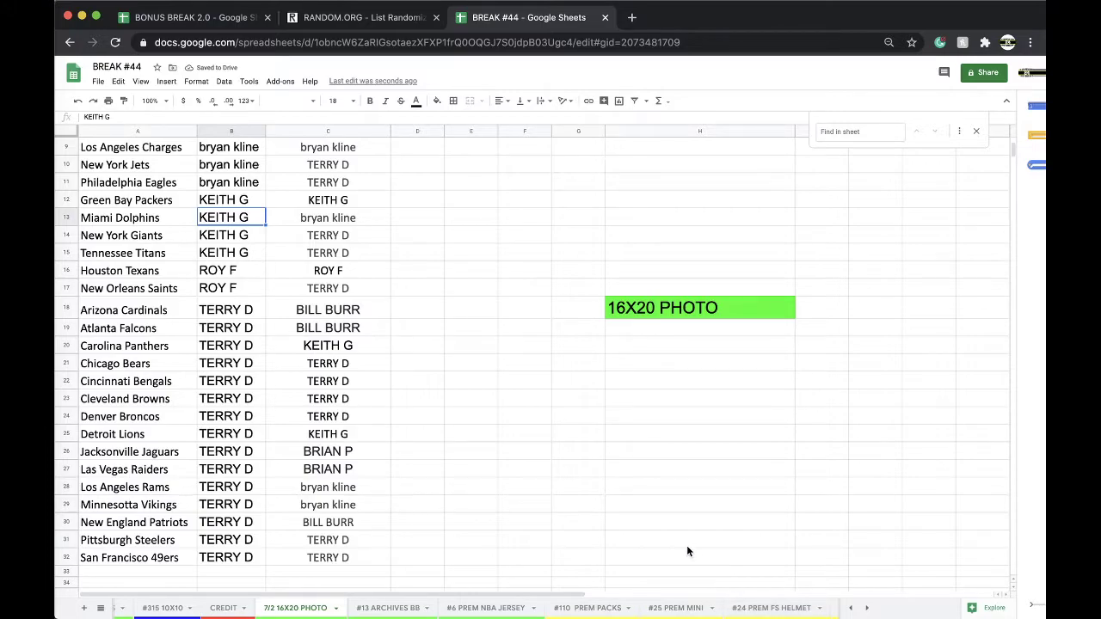
scroll(645, 608, right, 2)
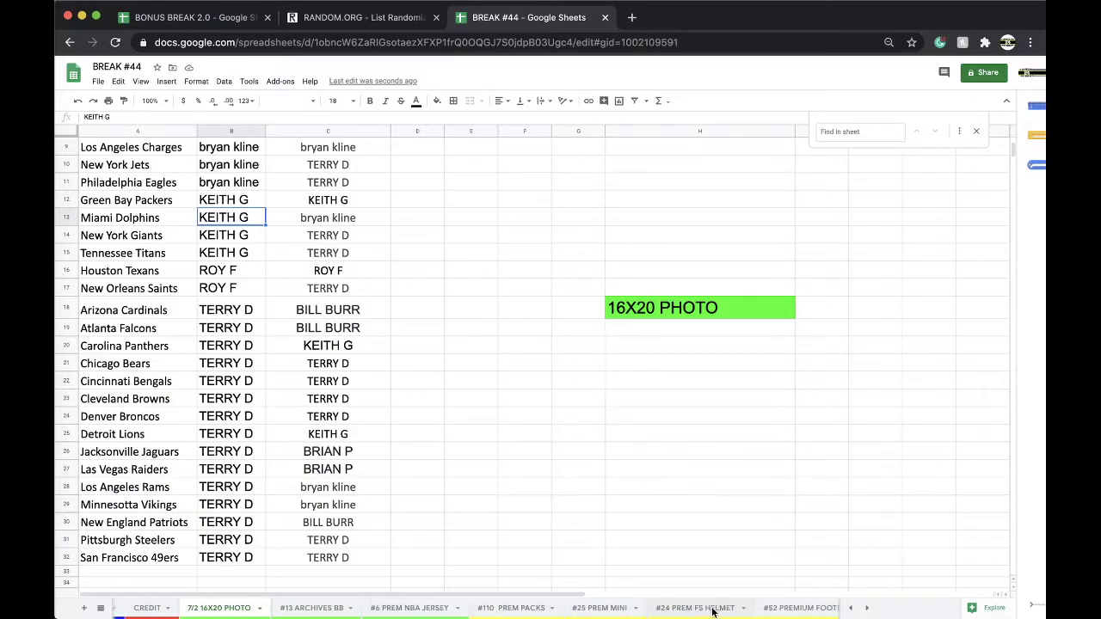
click(712, 608)
click(617, 609)
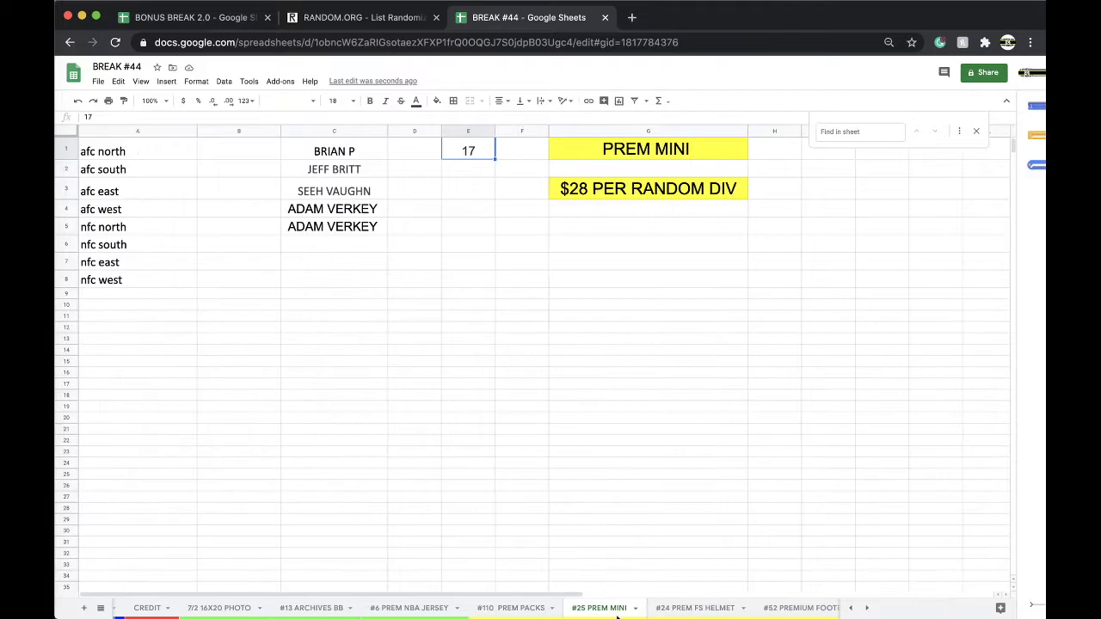
click(556, 610)
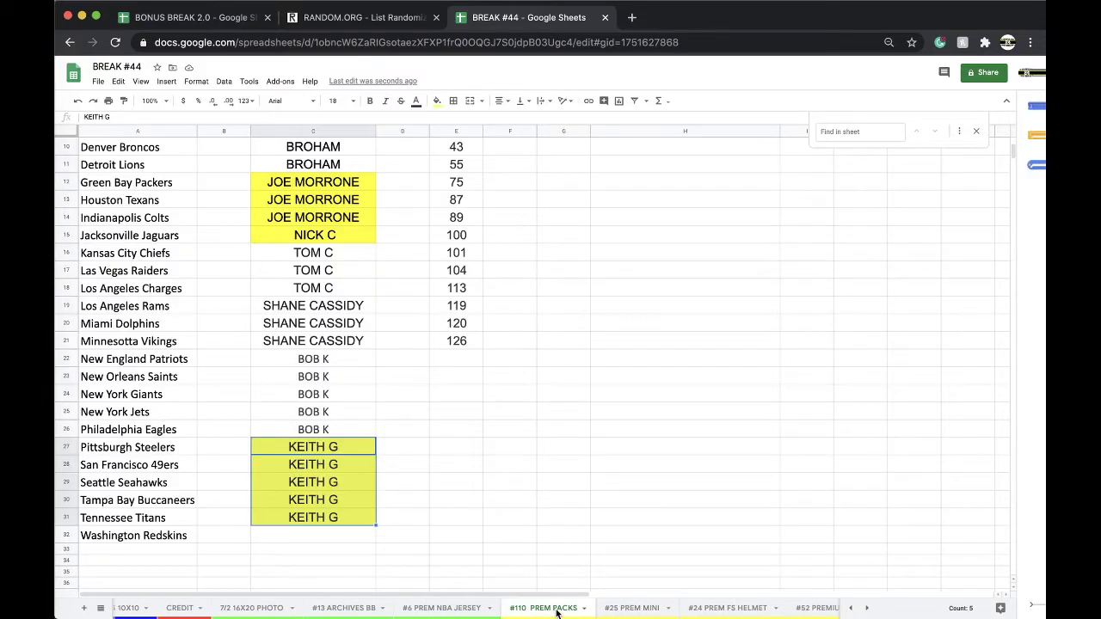
scroll(557, 611, left, 3)
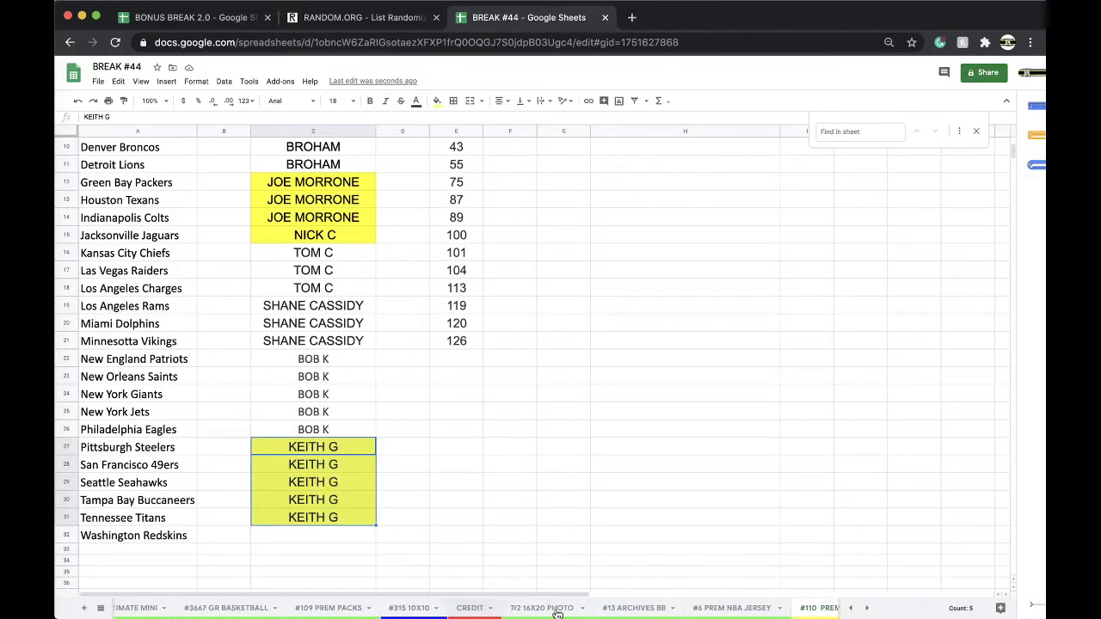
click(405, 611)
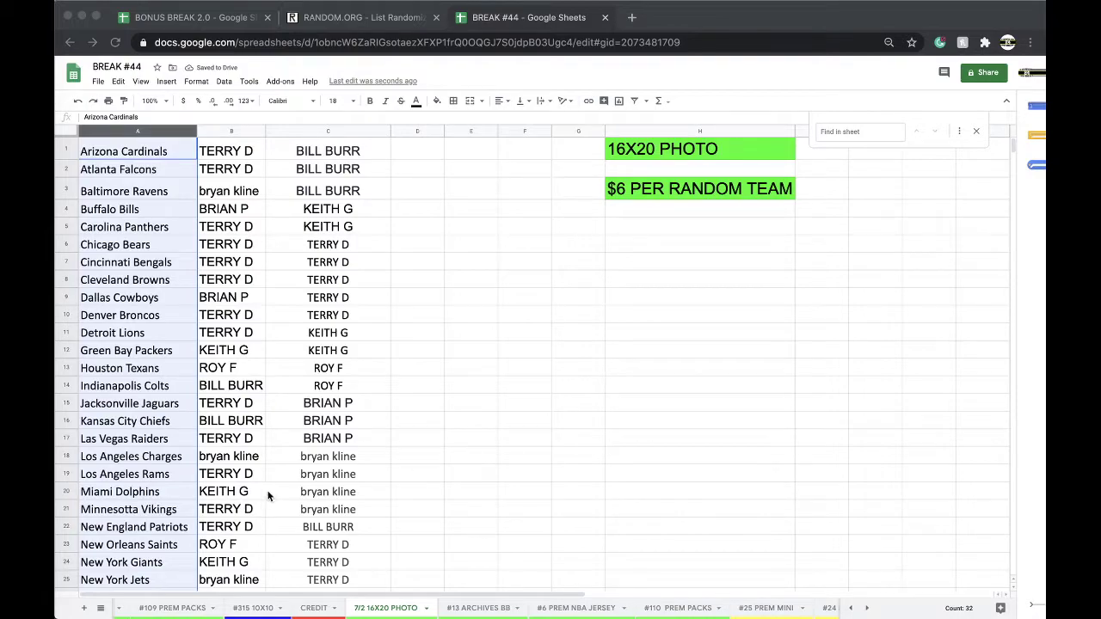
On the 7/2 16X20 PHOTO sheet, highlight the randomized participant for the Las Vegas Raiders (B17) in yellow.
key(super+Tab)
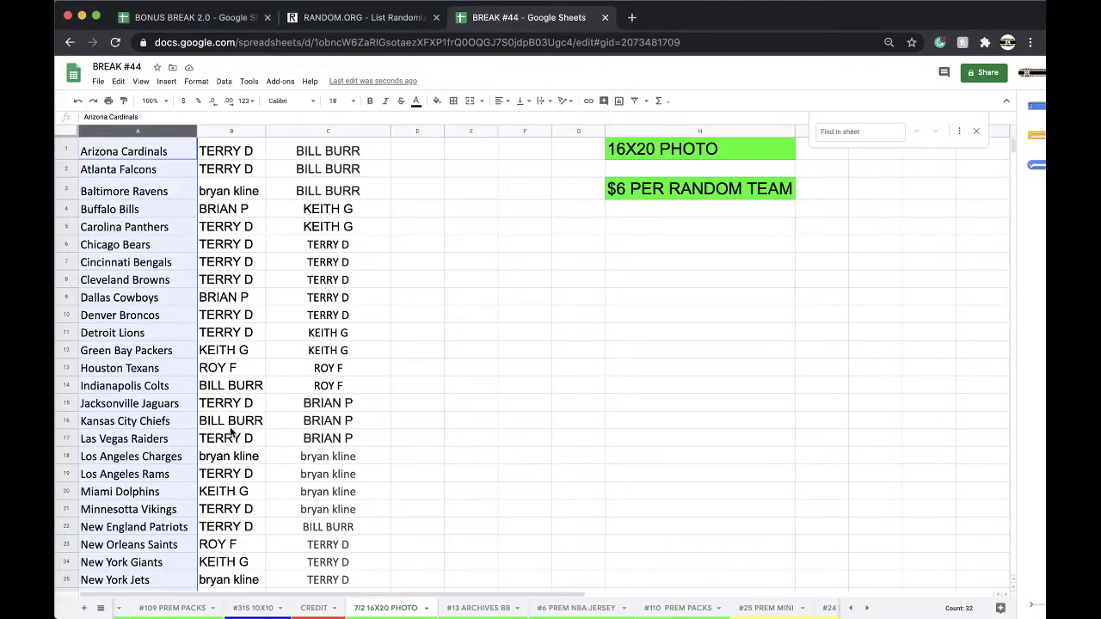
click(225, 438)
scroll(392, 262, down, 3)
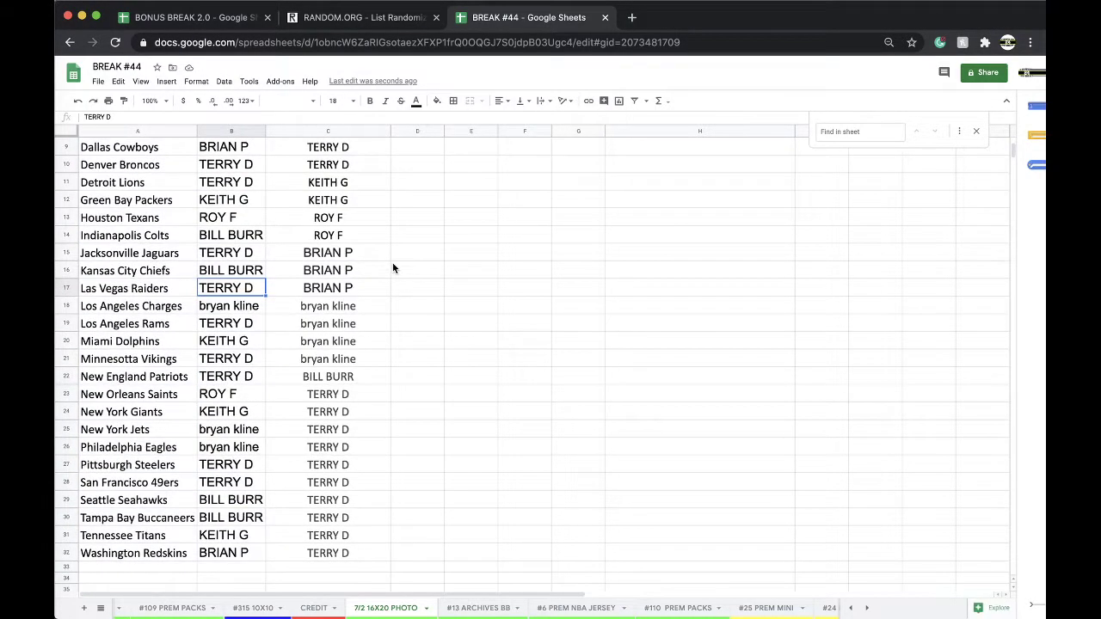
click(434, 103)
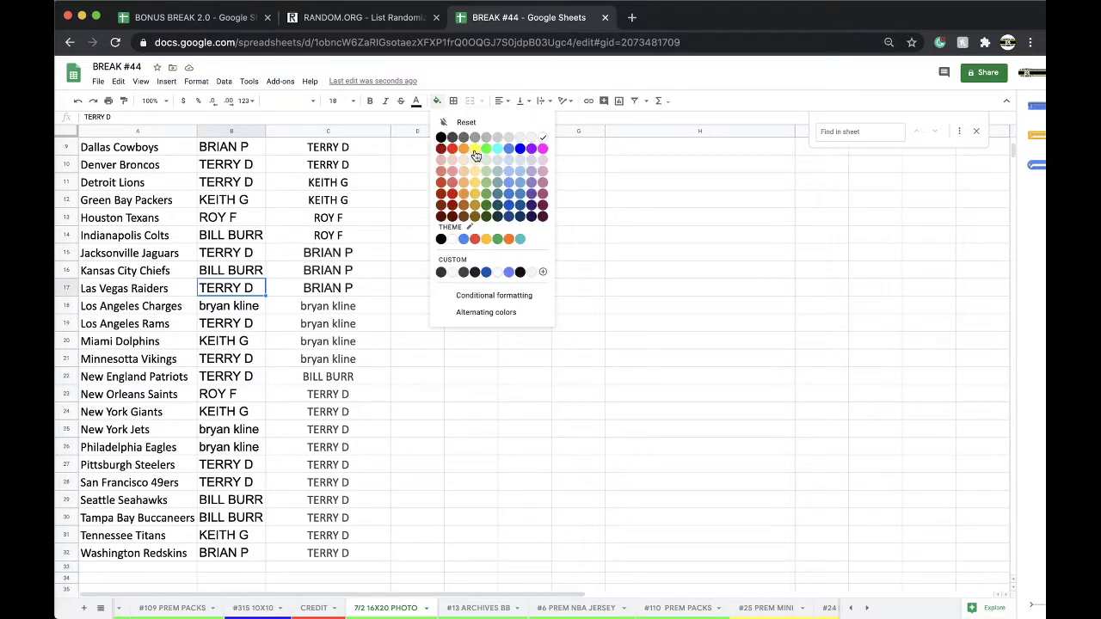
click(475, 156)
scroll(365, 237, up, 3)
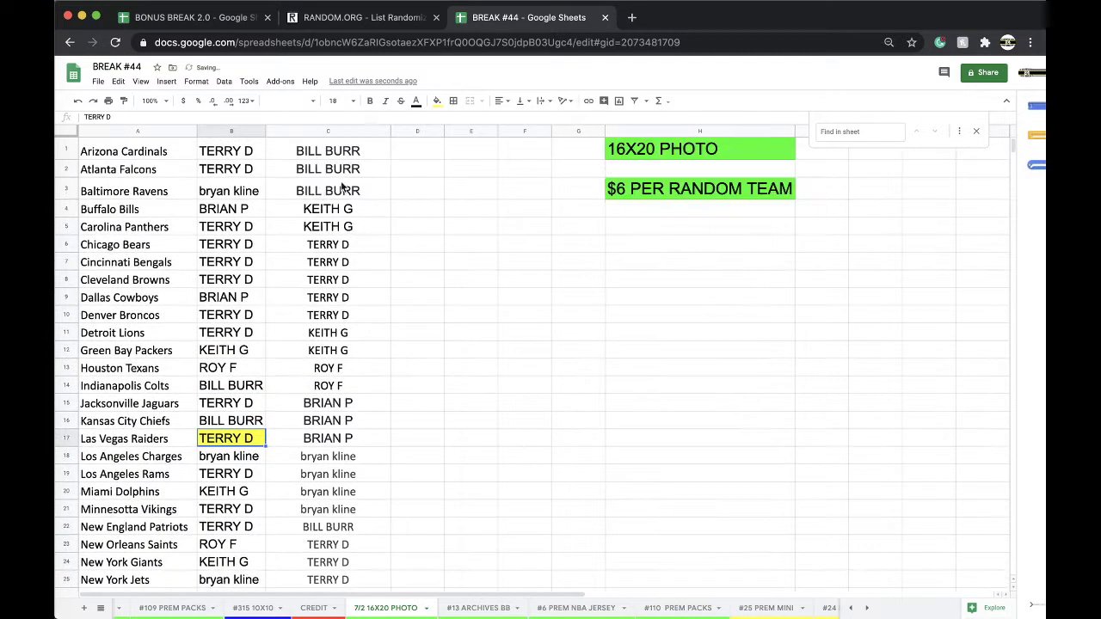
Copy the participant names in column C of the 7/2 16X20 PHOTO sheet into the RANDOM.ORG List Randomizer and randomize them.
click(313, 130)
scroll(314, 258, down, 1)
scroll(314, 258, up, 1)
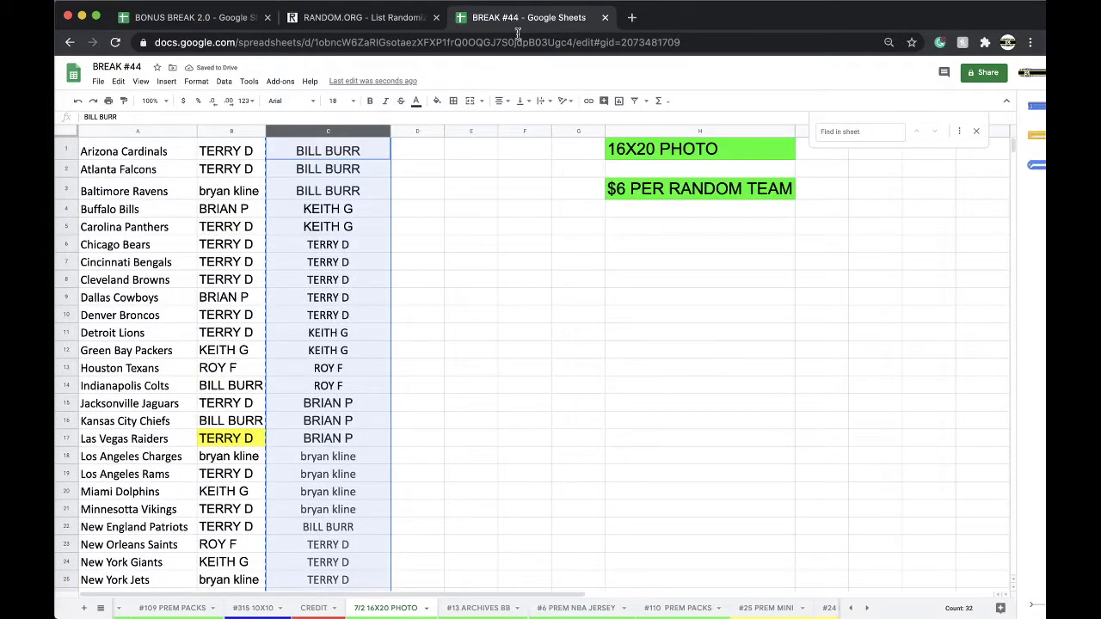
click(386, 23)
click(393, 34)
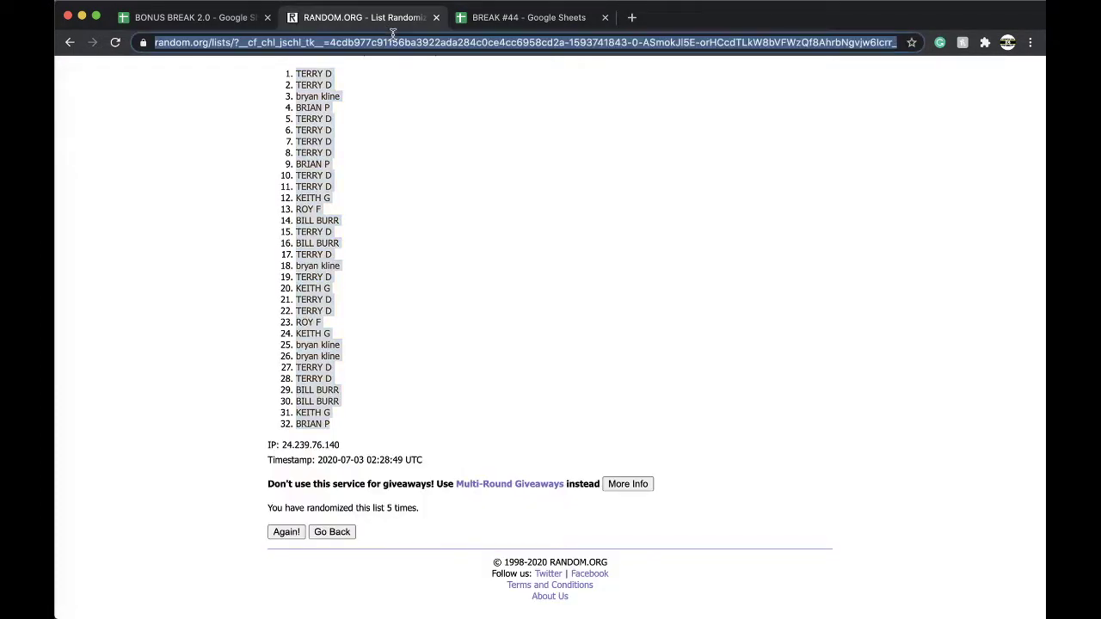
key(Return)
click(330, 314)
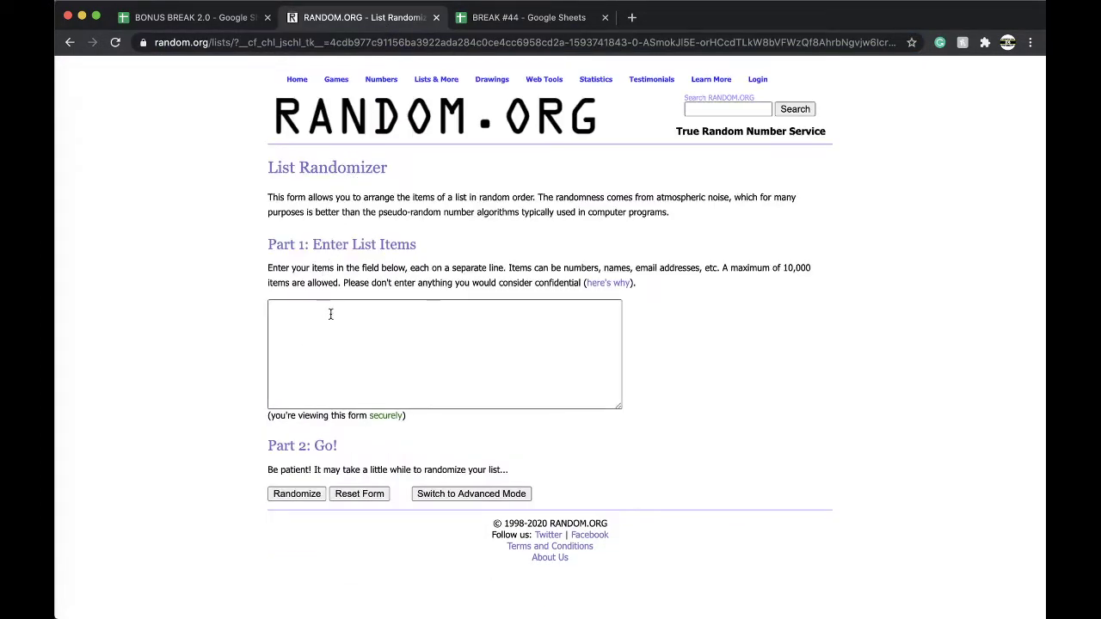
key(super+v)
click(292, 494)
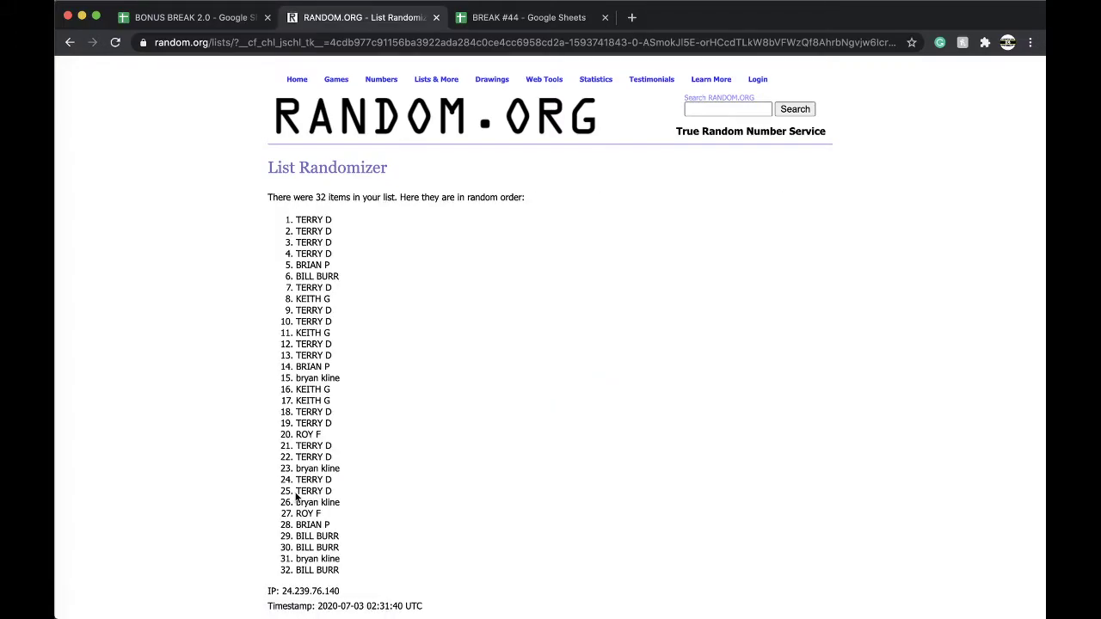
Randomize the participant list four more times, for five randomizations in total.
scroll(310, 468, down, 5)
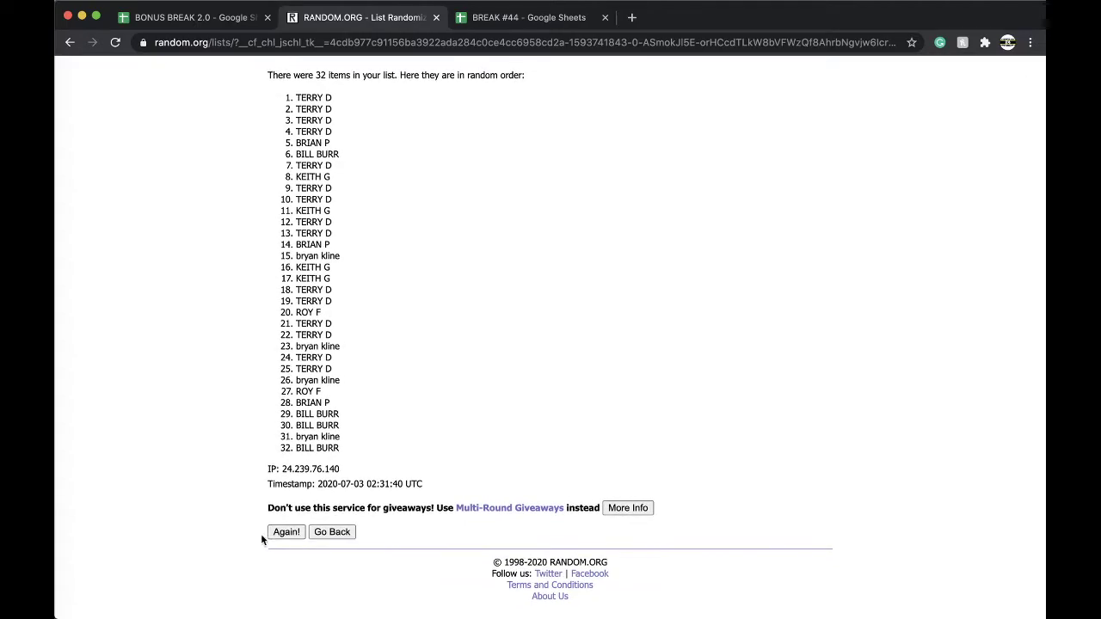
click(276, 534)
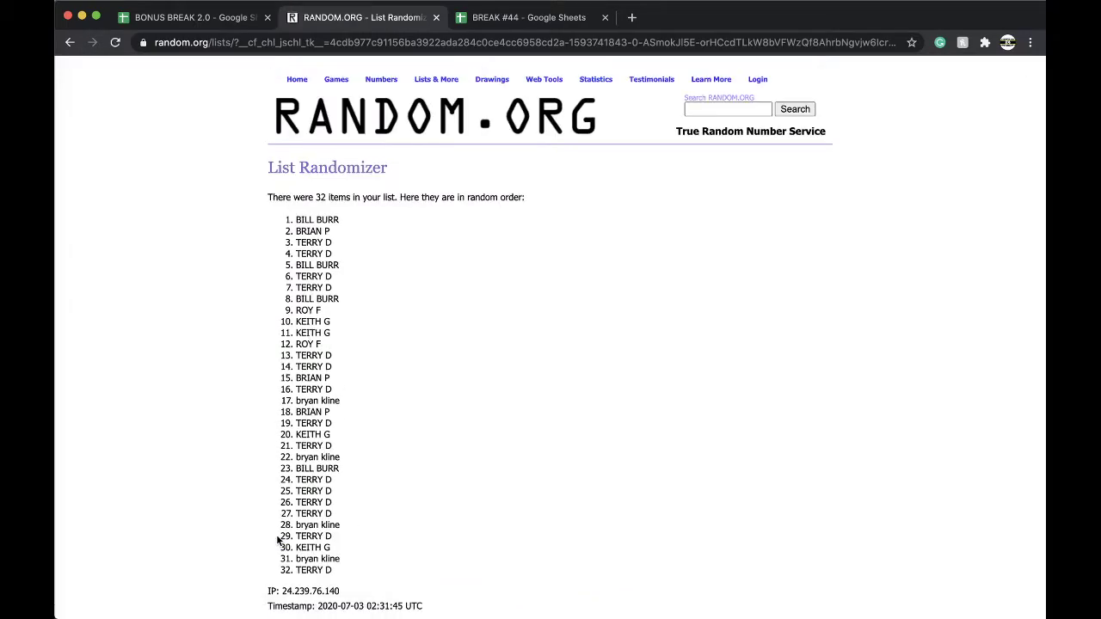
scroll(278, 540, down, 5)
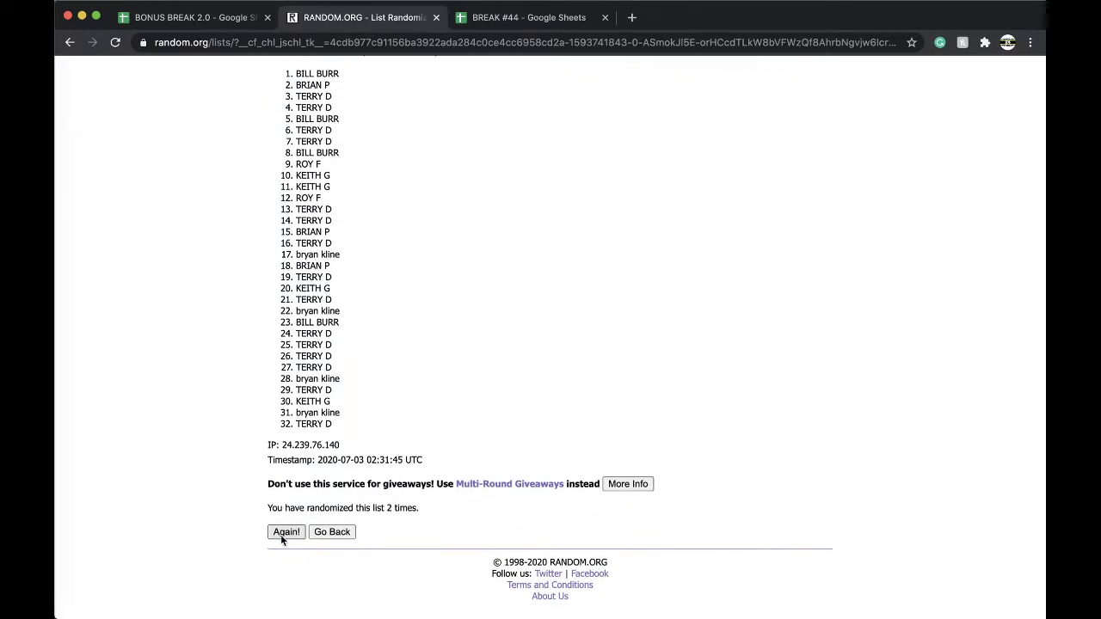
click(281, 535)
scroll(280, 534, down, 4)
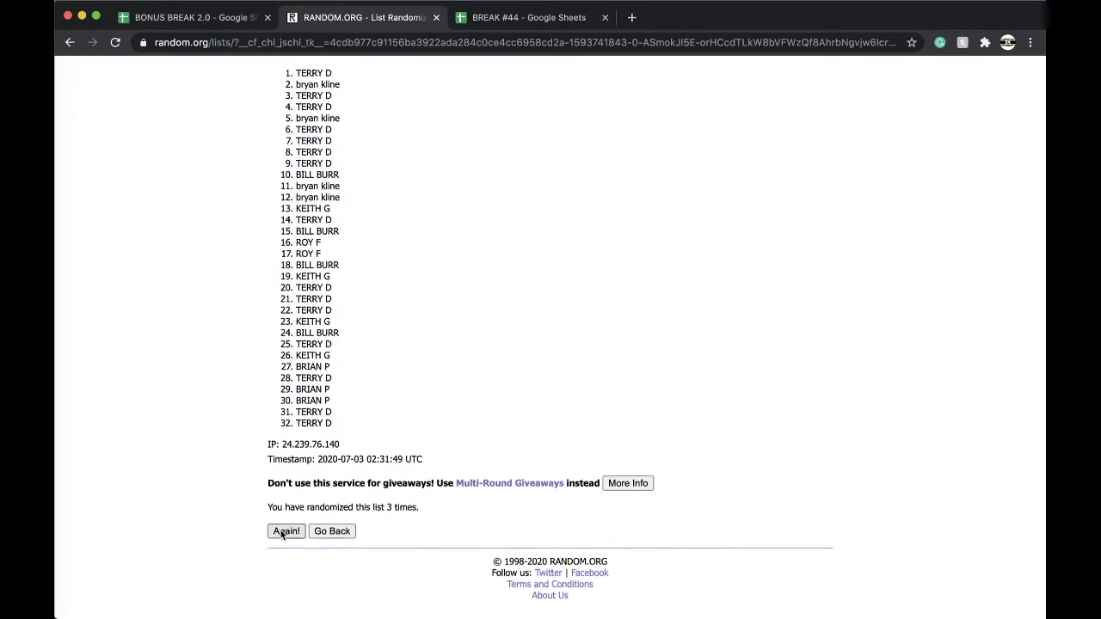
click(280, 532)
scroll(288, 533, down, 5)
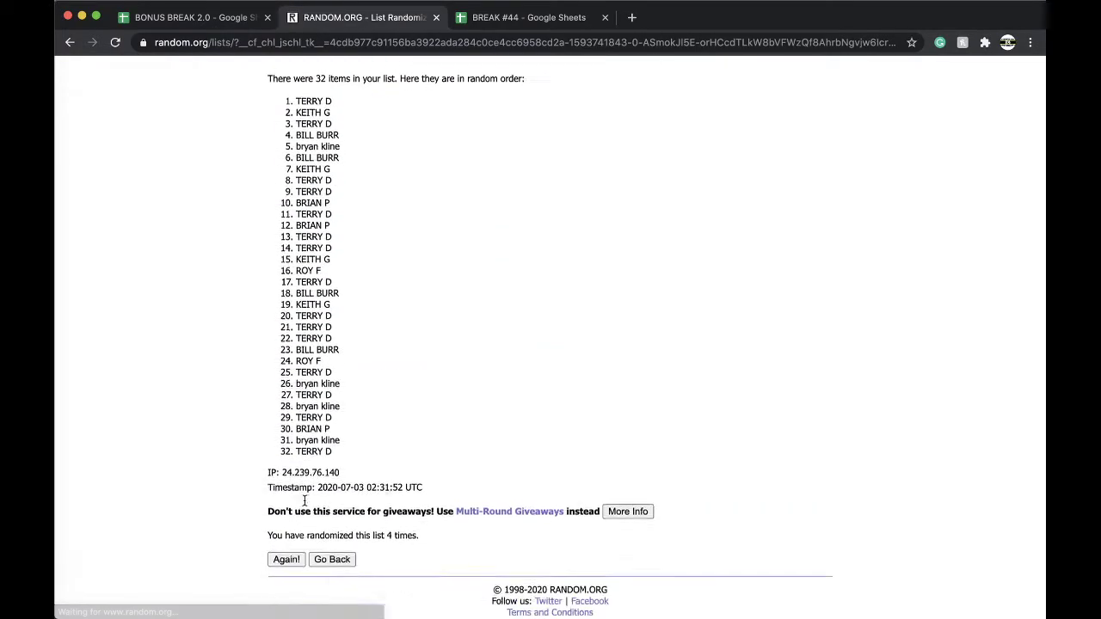
click(286, 532)
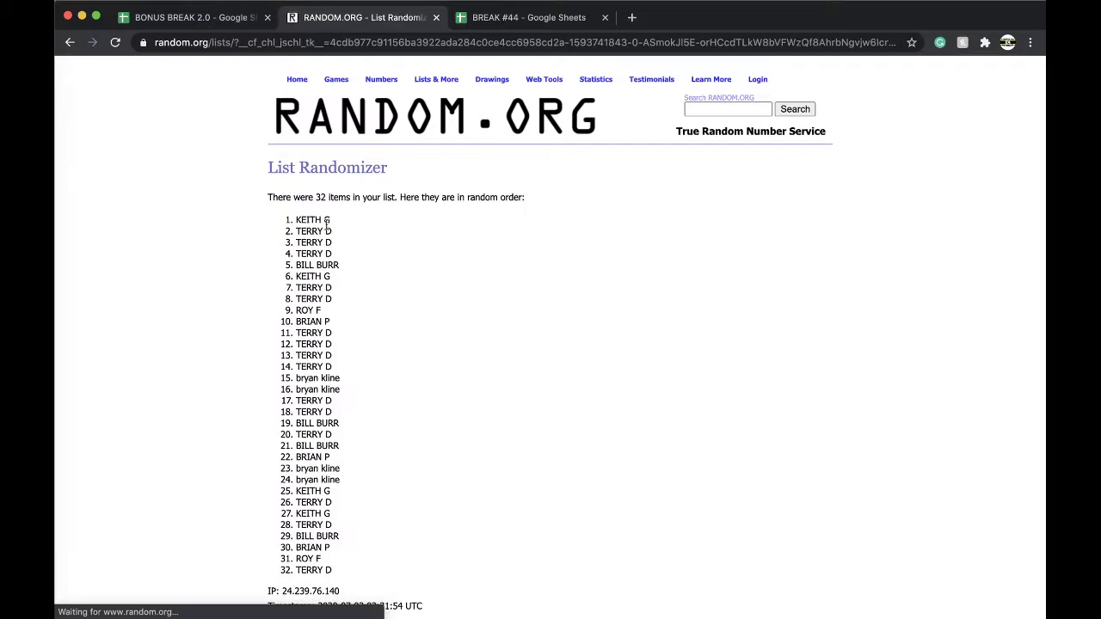
Copy the first two randomized names into C7:C8 on the #213 BONUS FOOTBALL sheet of the BONUS BREAK 2.0 spreadsheet.
drag(341, 230, 279, 223)
key(cmd+c)
click(483, 20)
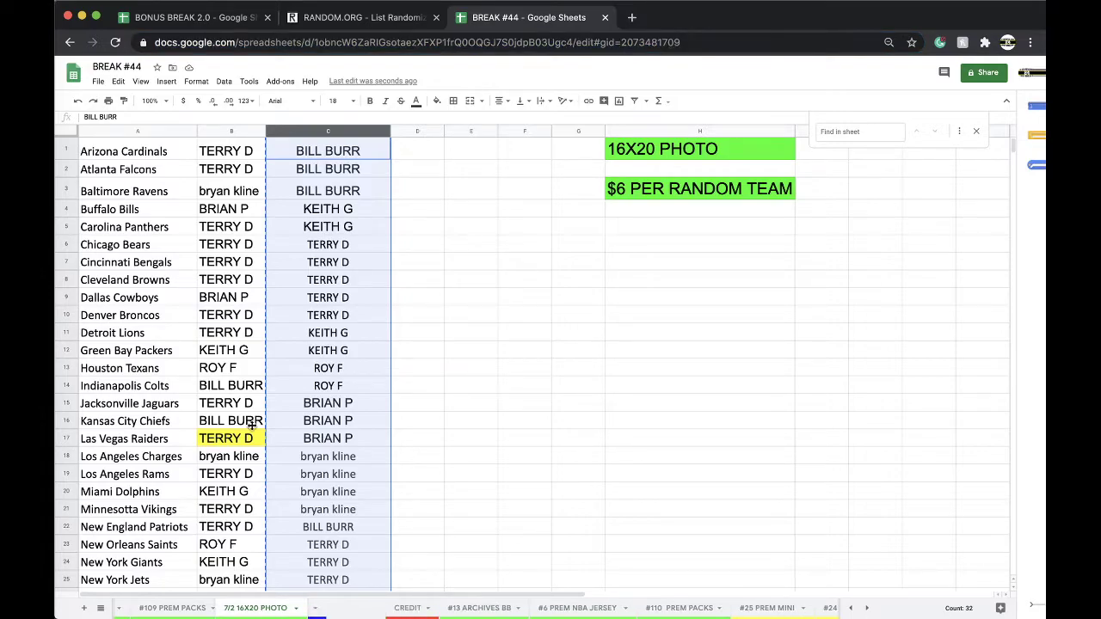
click(224, 21)
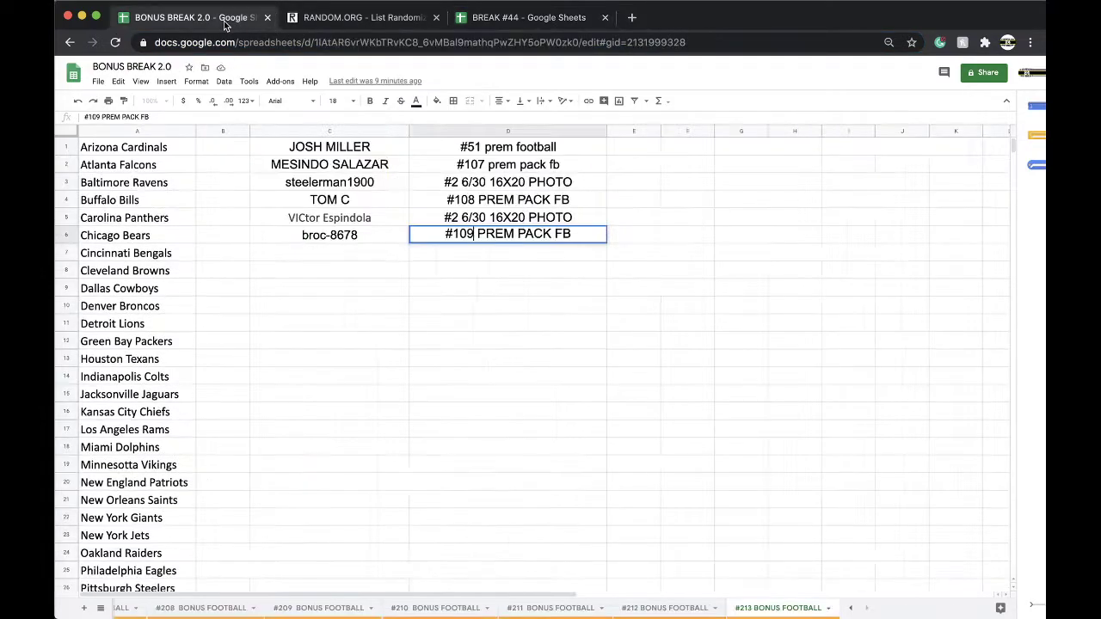
click(349, 253)
key(cmd+v)
click(422, 291)
click(427, 309)
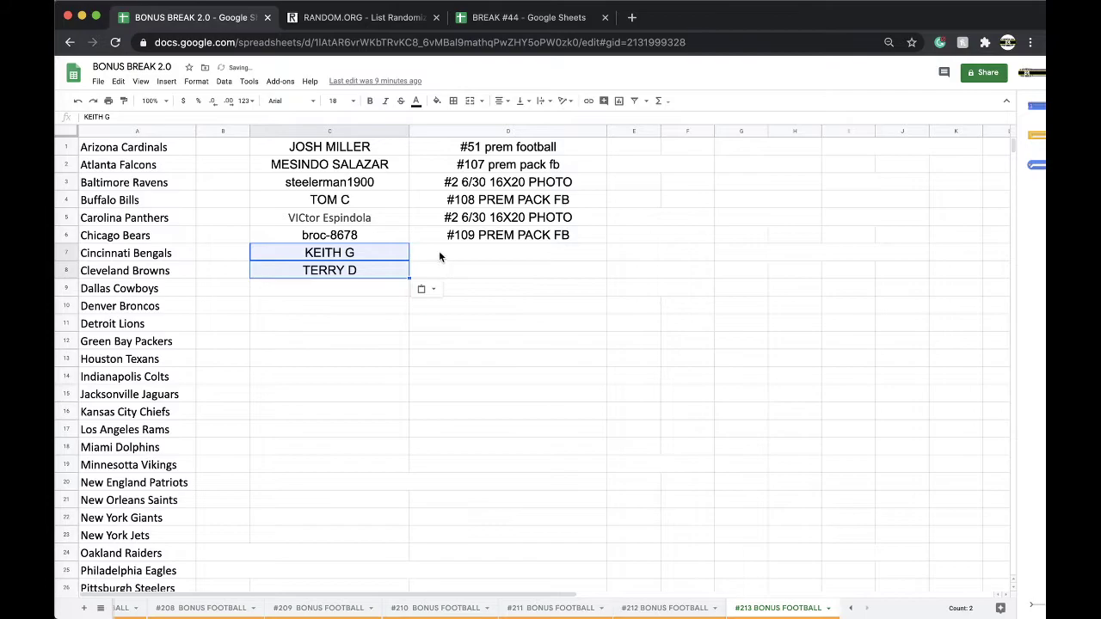
Enter "#1 7/2 16X20 PHOTO" in D7 as the source break for the Cincinnati Bengals entry.
click(439, 250)
text(#1 7.2 16)
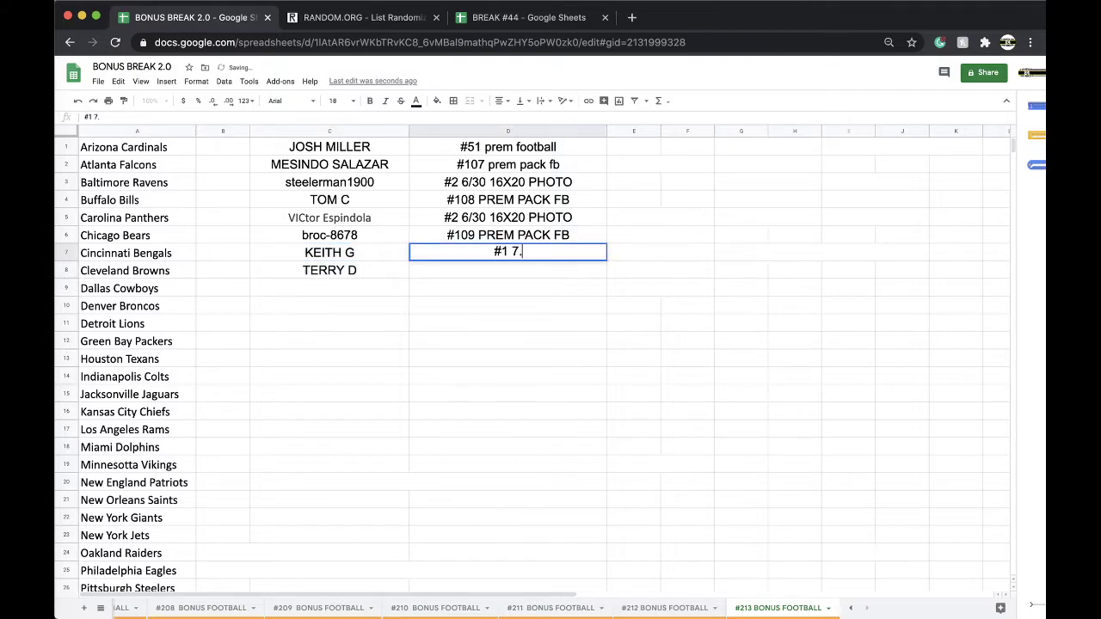
key(BackSpace)
key(BackSpace)
key(BackSpace)
key(BackSpace)
key(BackSpace)
text(/2 16X20 PHOTO)
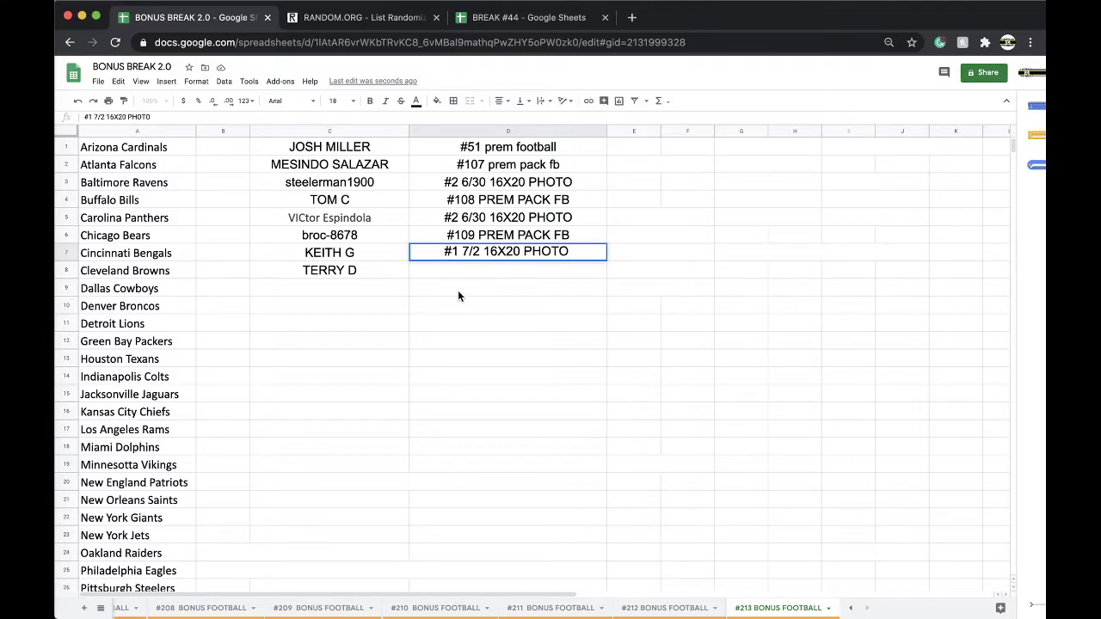
key(Return)
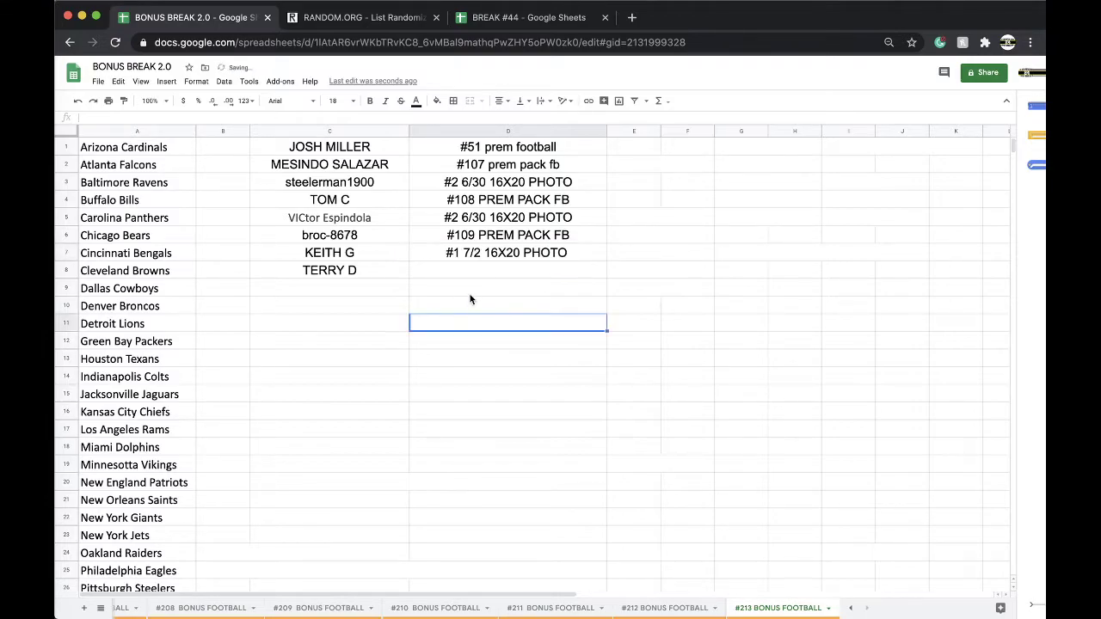
Copy the break label from D7 to D8 for the Cleveland Browns entry.
key(Up)
key(ctrl+c)
key(Down)
key(ctrl+v)
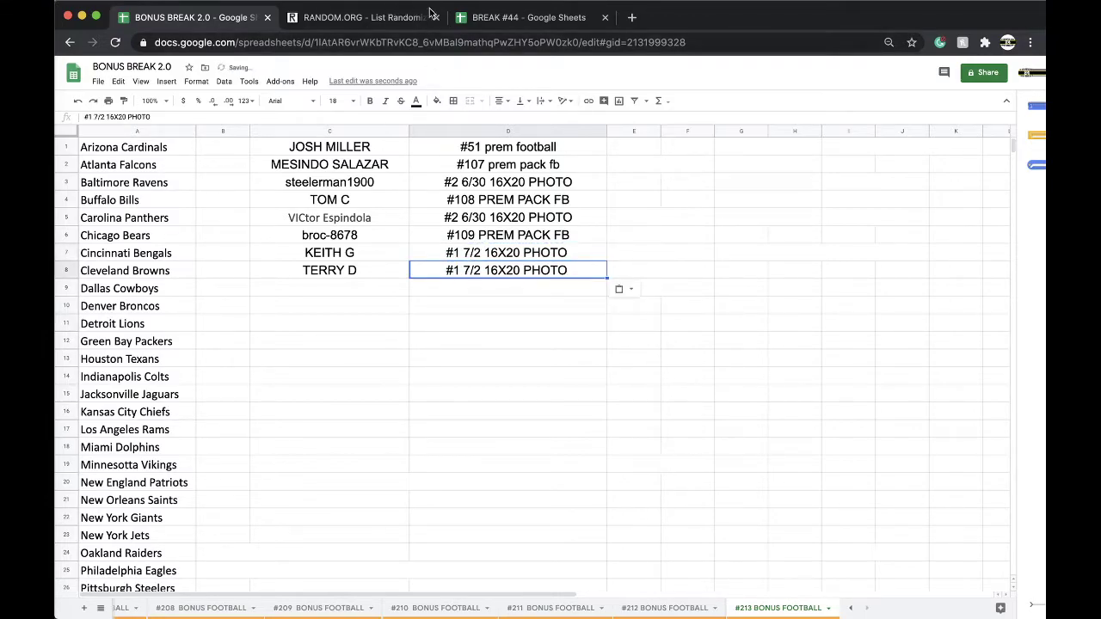
Switch back to the BREAK #44 spreadsheet and open the #13 ARCHIVES BB sheet.
click(478, 17)
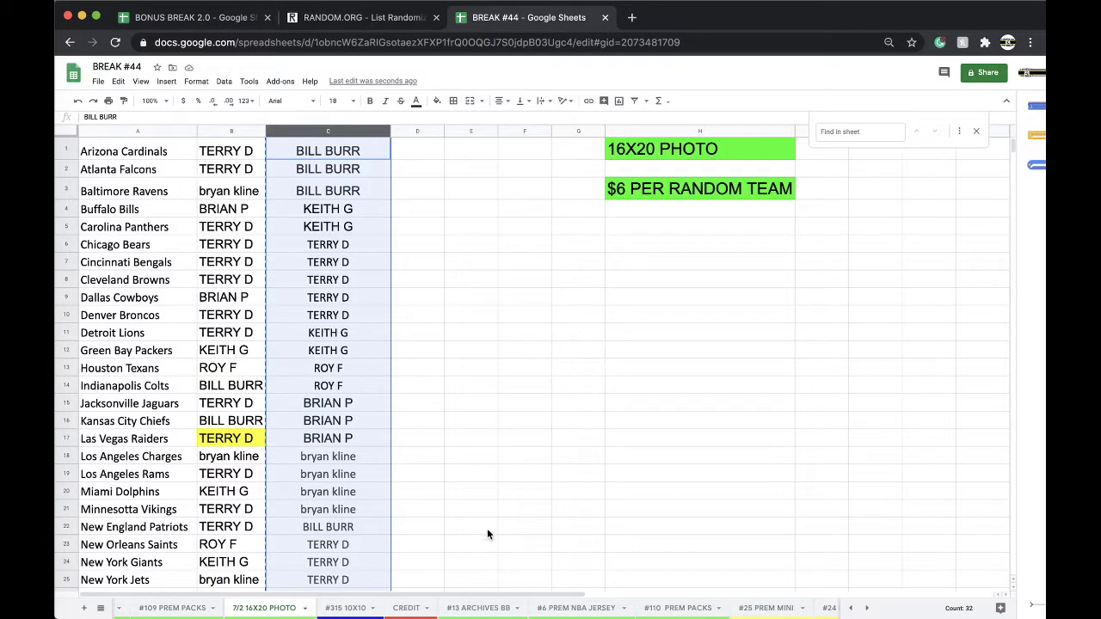
click(482, 608)
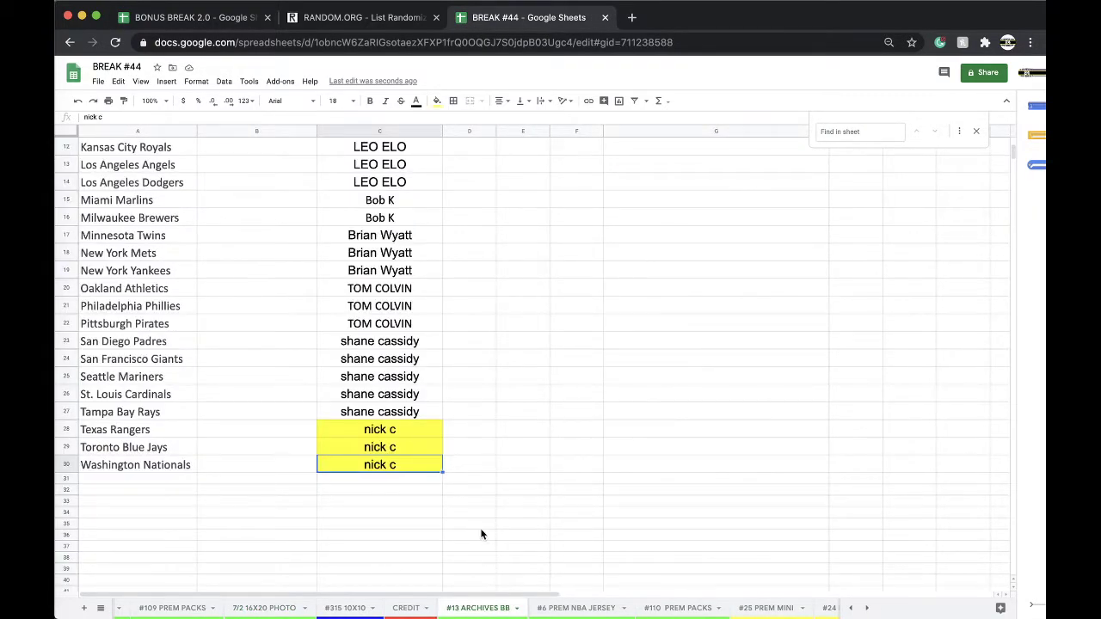